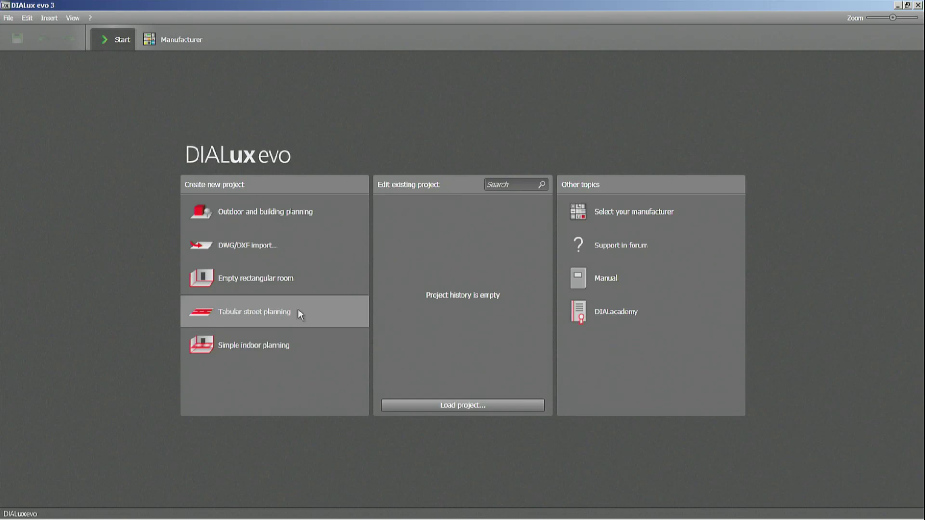
# - Start a new tabular street planning project and view the road plan
pyautogui.click(299, 312)
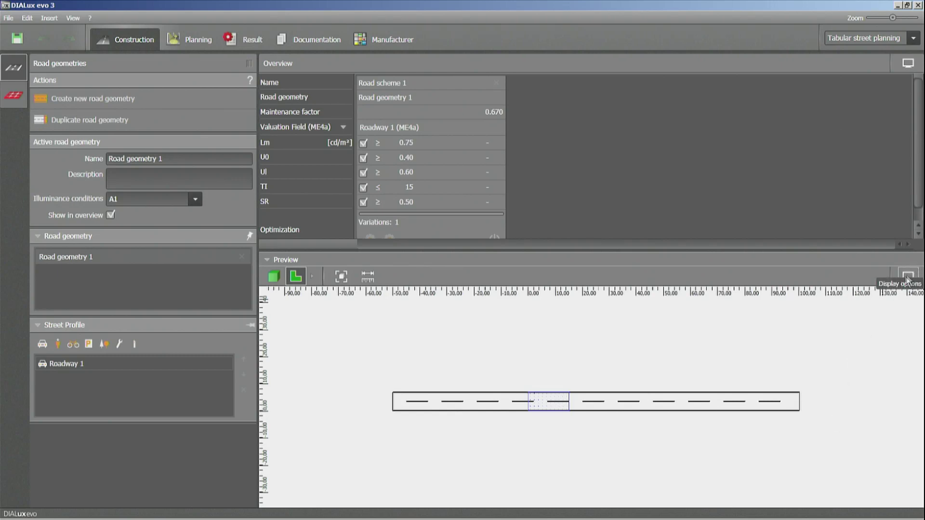
pyautogui.moveTo(613, 380); pyautogui.dragTo(616, 373)
pyautogui.scroll(3, 616, 374)
# - Show Roadway 1 in a zoomed-in 3D perspective preview with extra viewpoints revealed
pyautogui.click(274, 278)
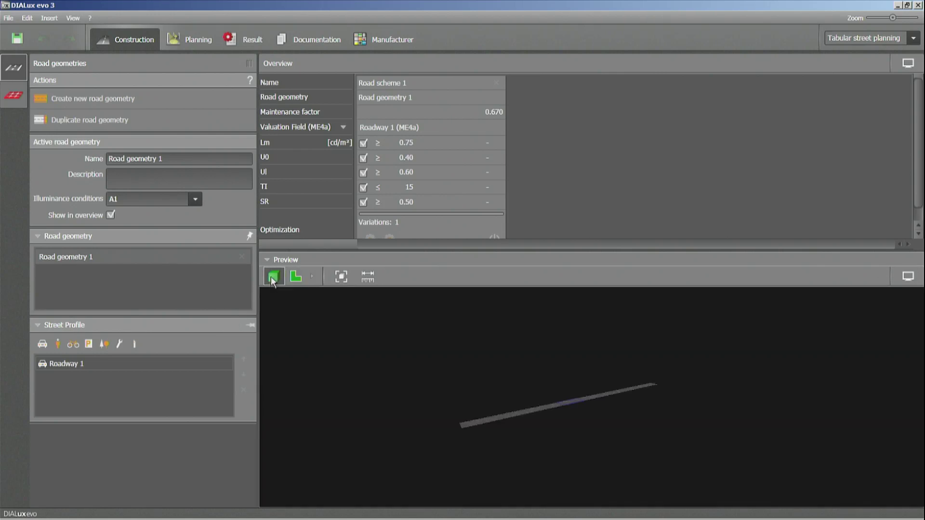
pyautogui.click(316, 277)
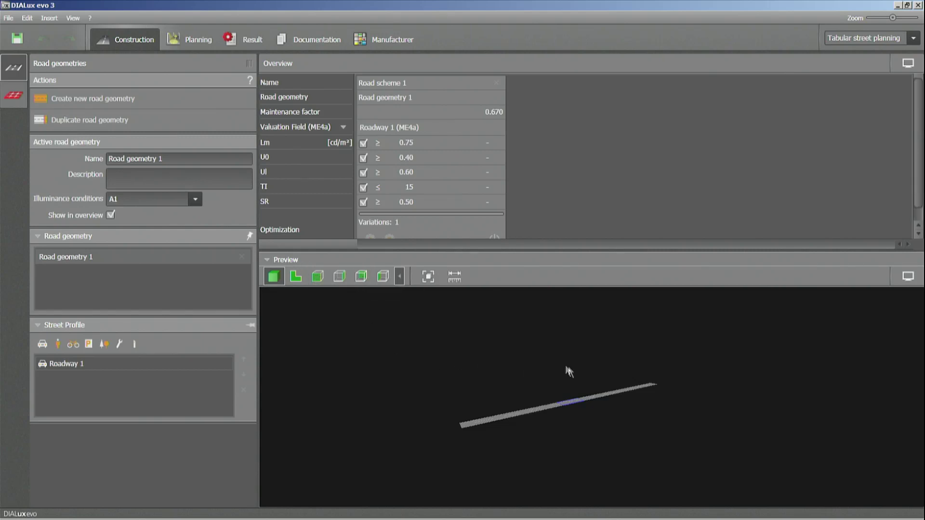
pyautogui.scroll(5, 573, 371)
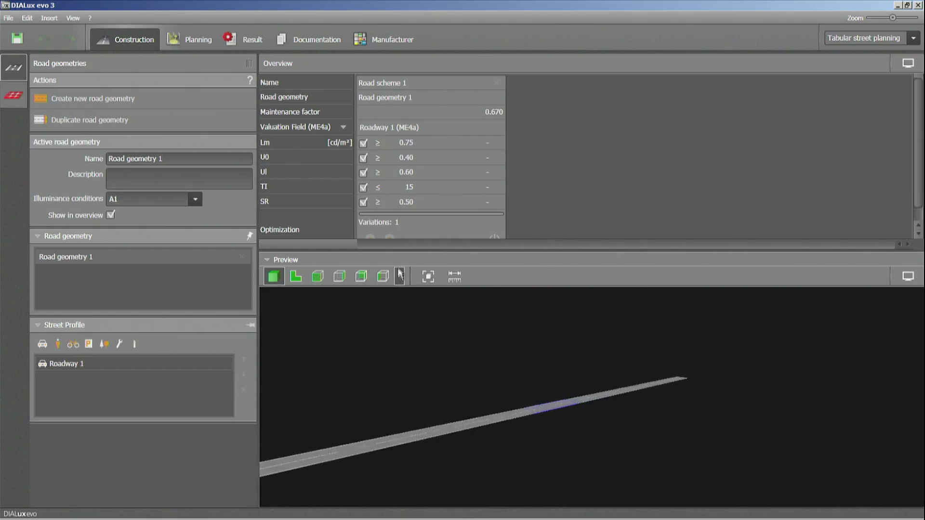
pyautogui.click(398, 264)
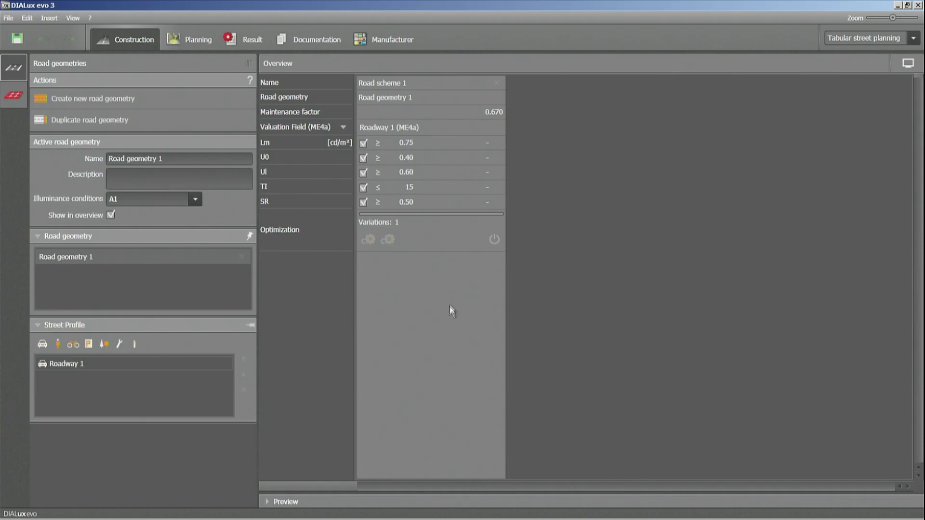
pyautogui.moveTo(395, 518)
pyautogui.click(429, 502)
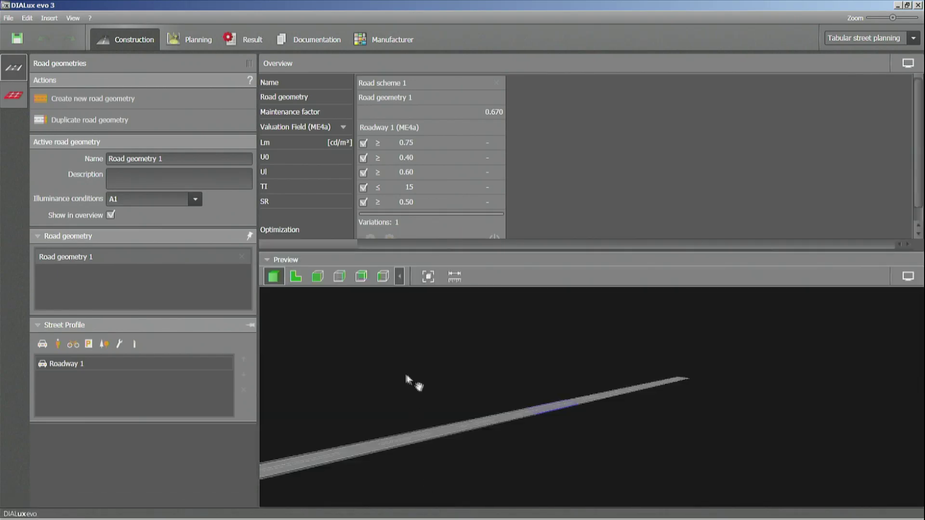
pyautogui.scroll(5, 591, 416)
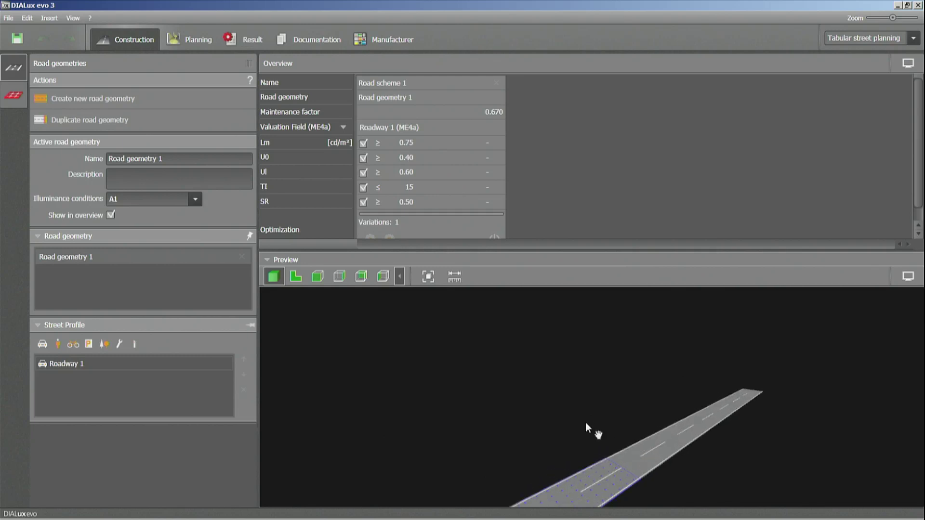
pyautogui.scroll(2, 583, 405)
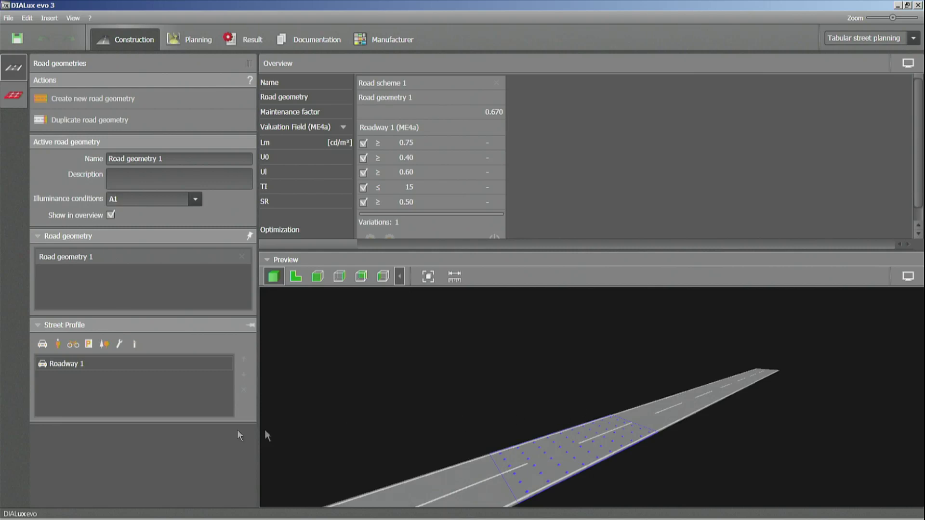
# - Rename Roadway 1's road geometry to 'Station Road'
pyautogui.click(90, 363)
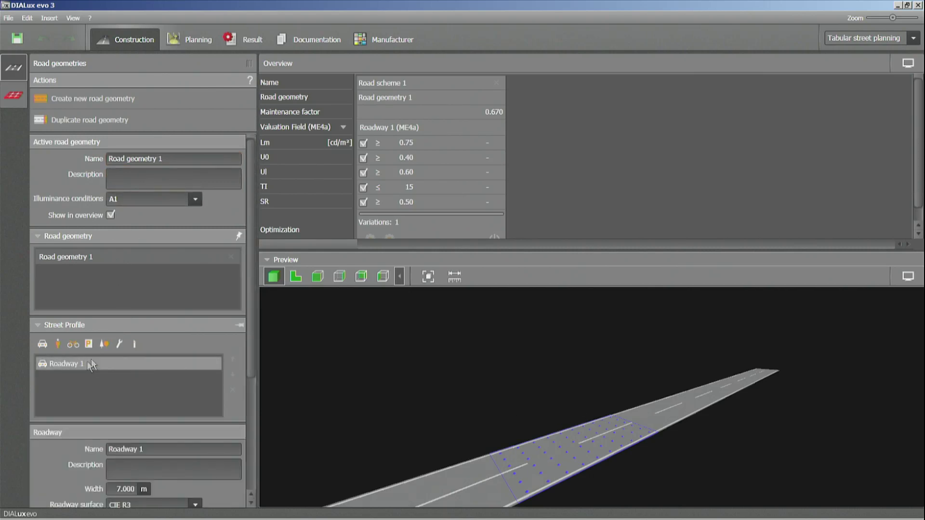
pyautogui.click(144, 158)
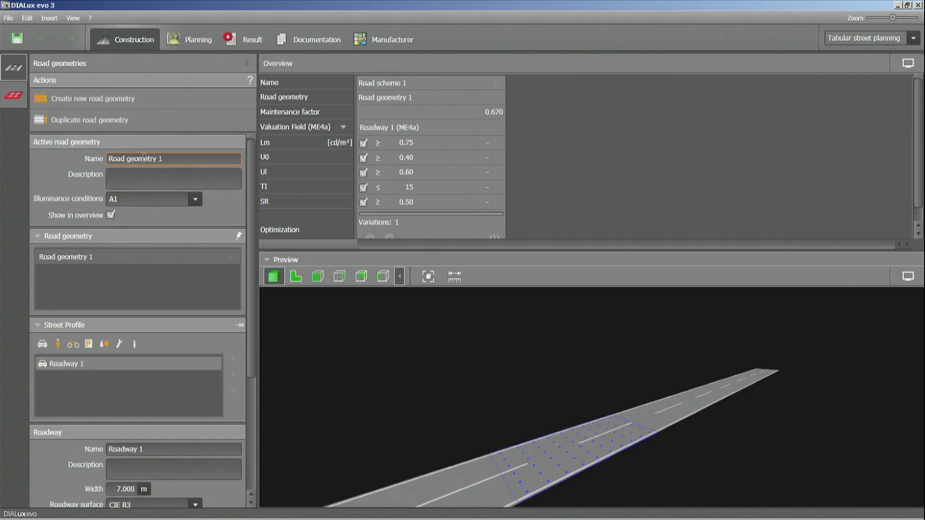
pyautogui.tripleClick(176, 157)
pyautogui.write('Static')
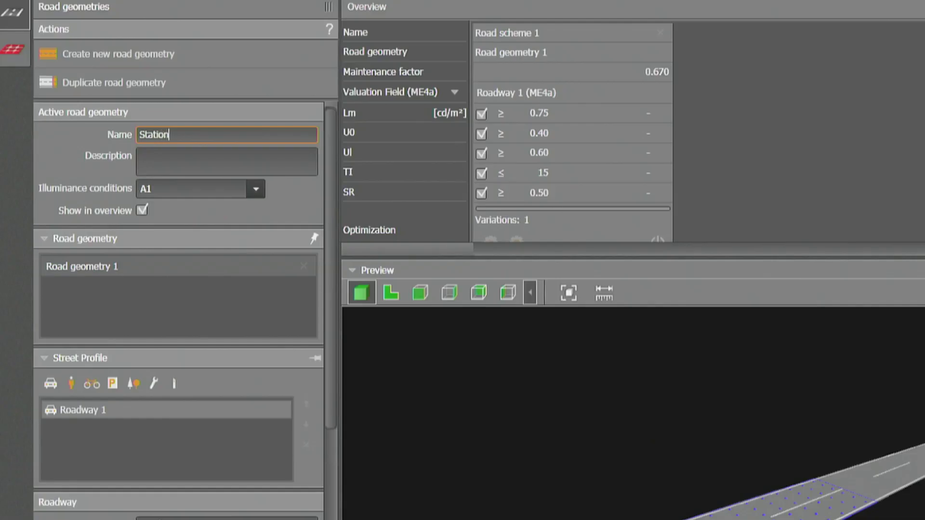
pyautogui.write('on Road')
# - Keep illuminance condition A1 and leave the road geometry shown in the overview
pyautogui.click(255, 189)
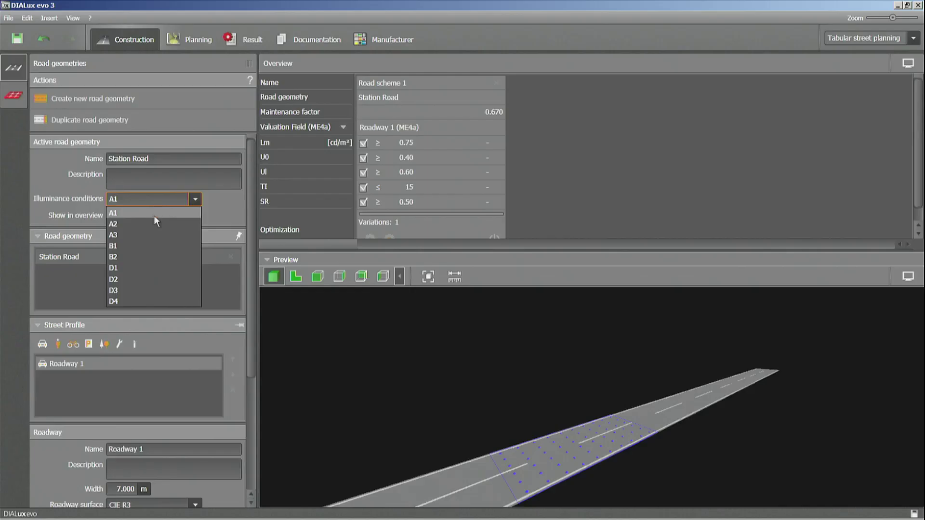
pyautogui.click(264, 209)
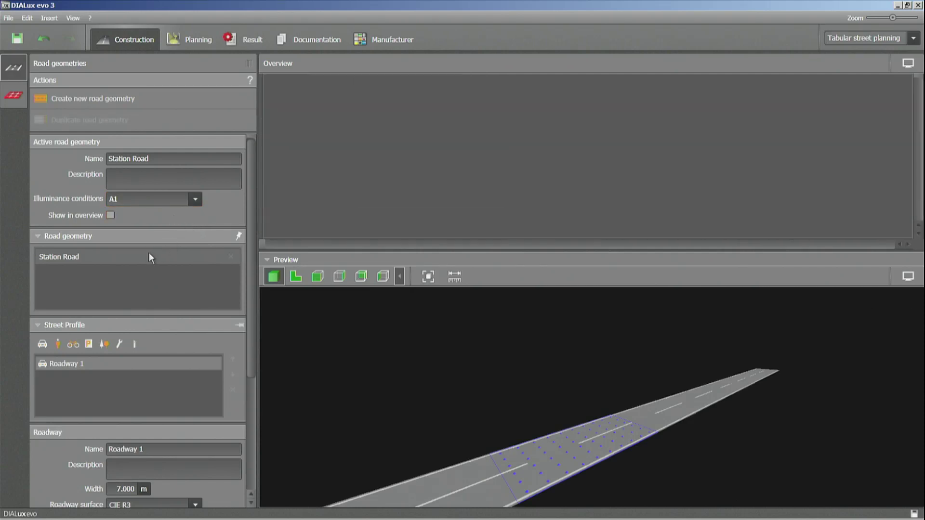
pyautogui.click(111, 215)
pyautogui.click(114, 216)
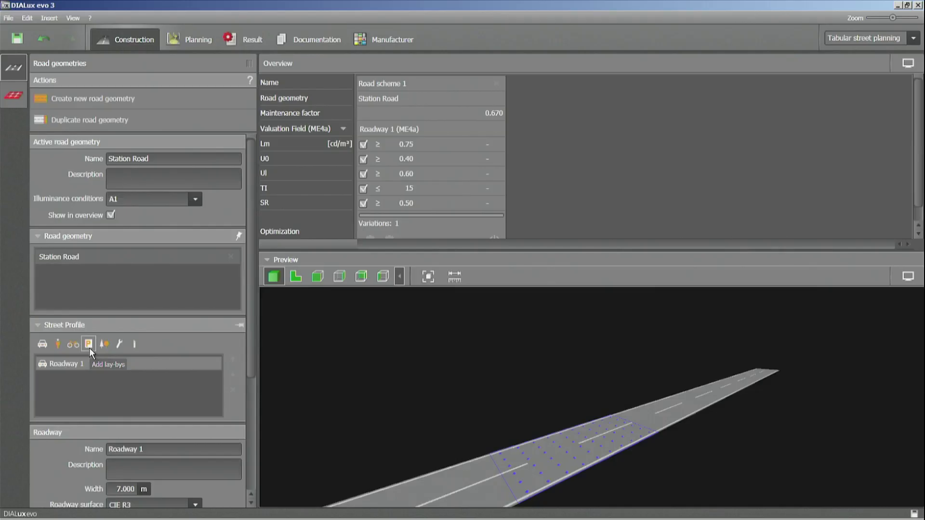
# - Add two lay-bys to the street profile and move Roadway 1 above Lay-bys 1
pyautogui.click(125, 302)
pyautogui.click(91, 347)
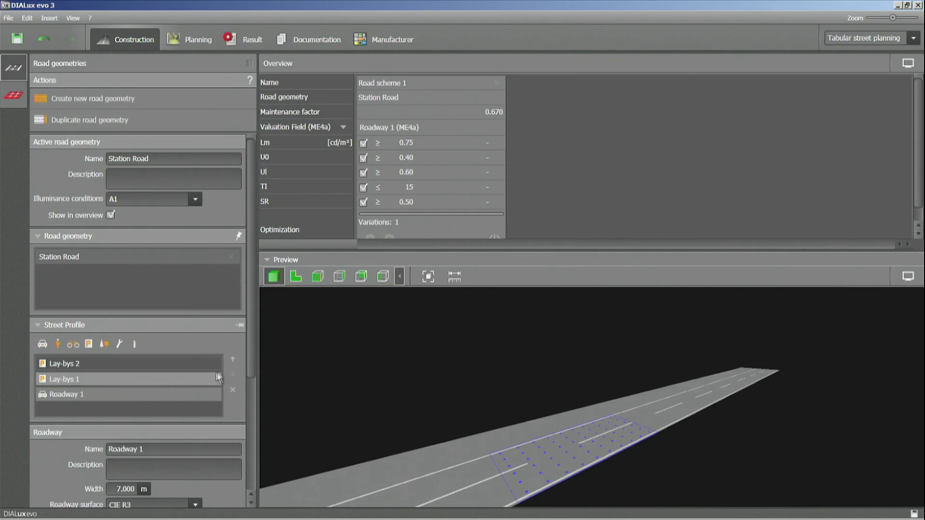
pyautogui.click(233, 358)
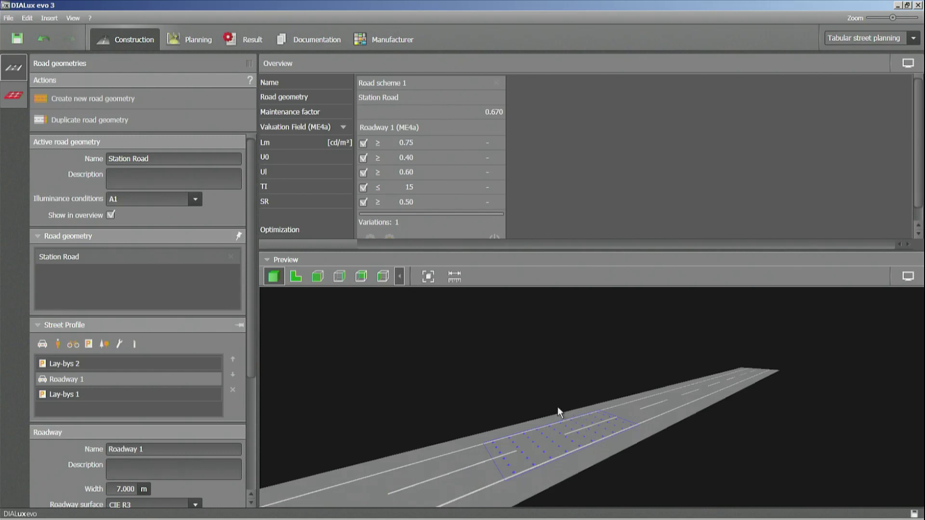
# - Add two sidewalks and move them to the outer edges of the profile
pyautogui.click(59, 343)
pyautogui.click(59, 340)
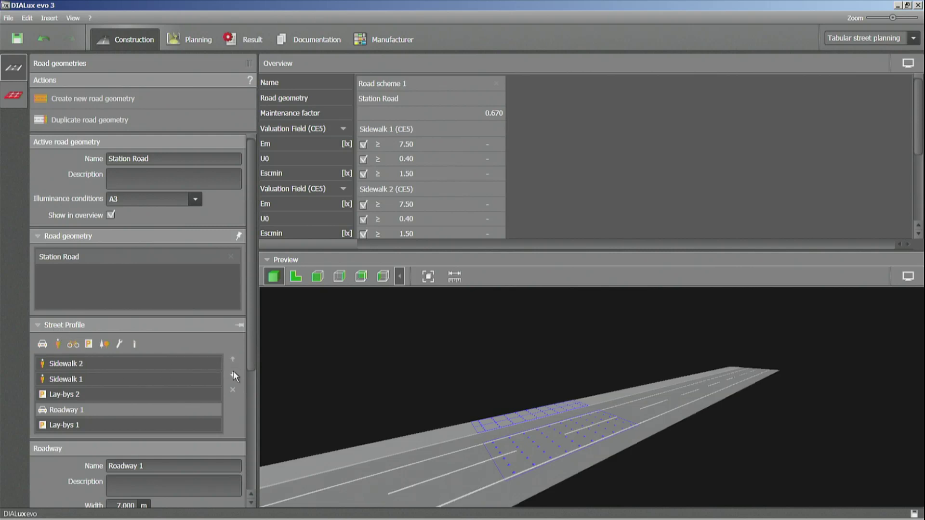
pyautogui.click(79, 378)
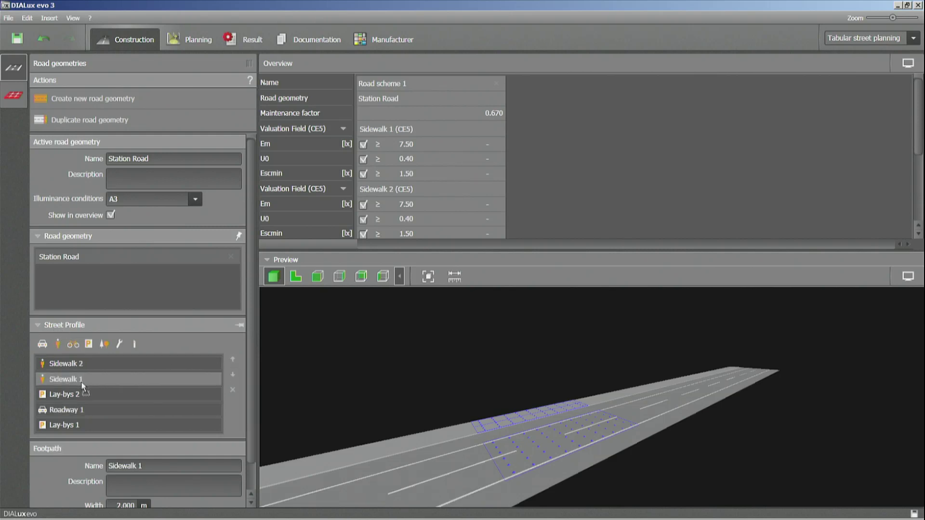
pyautogui.moveTo(85, 432); pyautogui.dragTo(85, 430)
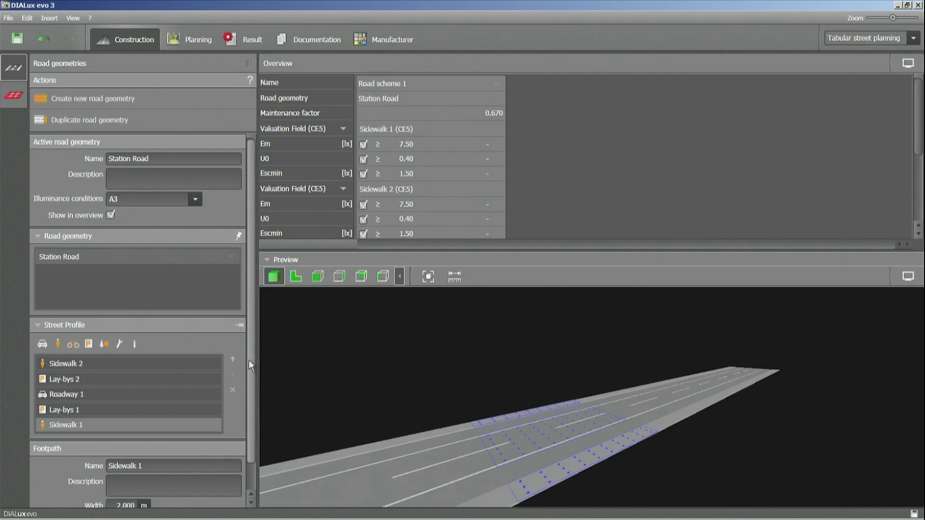
pyautogui.moveTo(249, 360); pyautogui.dragTo(257, 399)
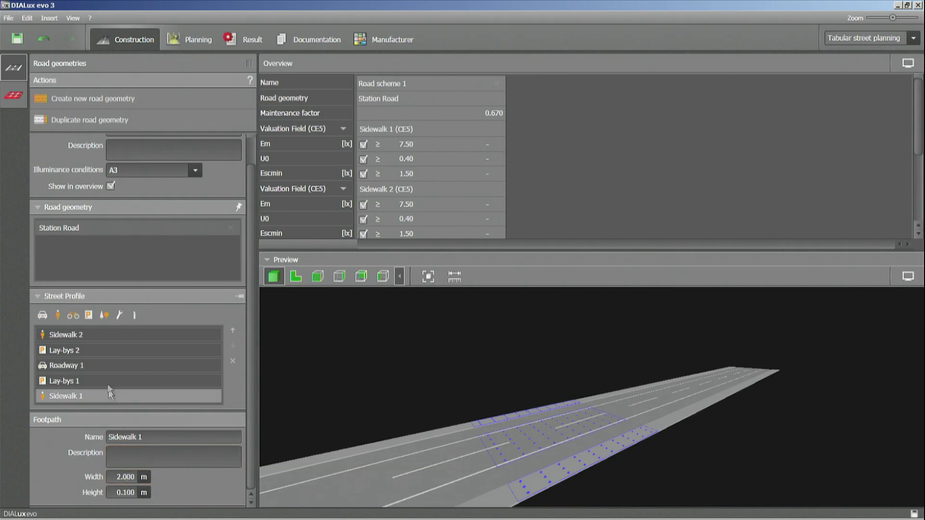
# - Set Sidewalk 2's width to 1.5 m
pyautogui.click(94, 335)
pyautogui.click(130, 480)
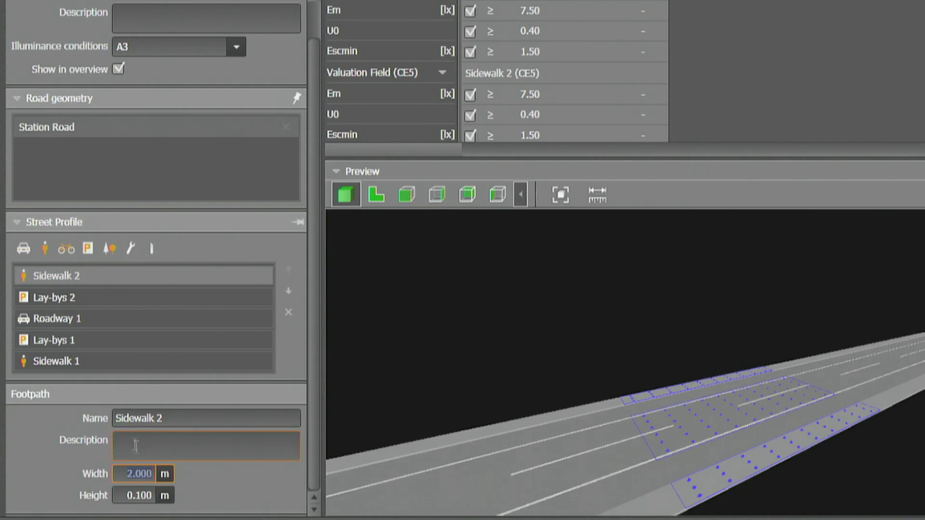
pyautogui.write('1.5')
pyautogui.press('Return')
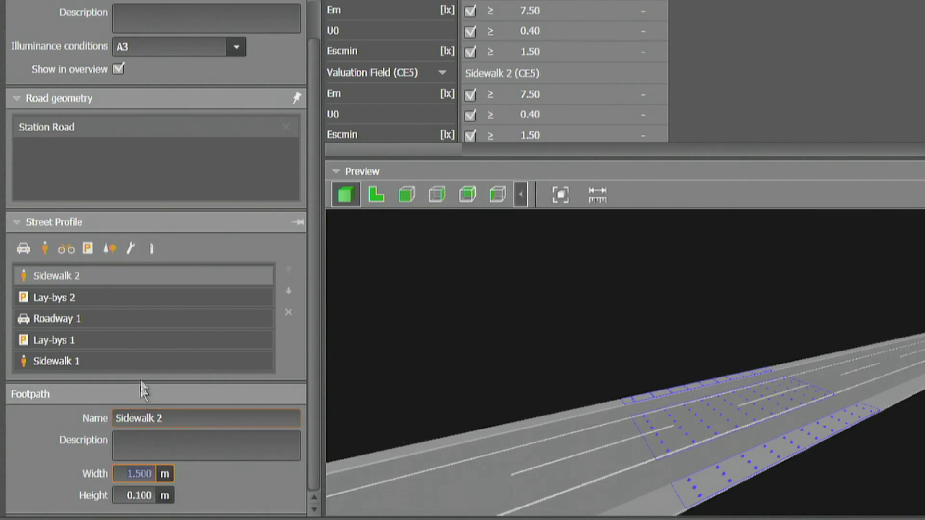
# - Make both lay-bys 2 m wide and select Sidewalk 1's width value
pyautogui.click(132, 298)
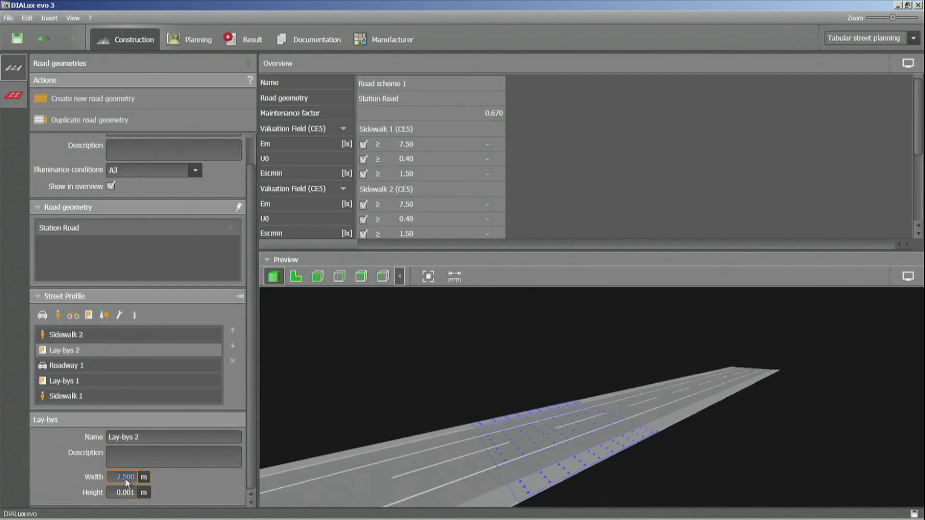
pyautogui.write('2')
pyautogui.press('Return')
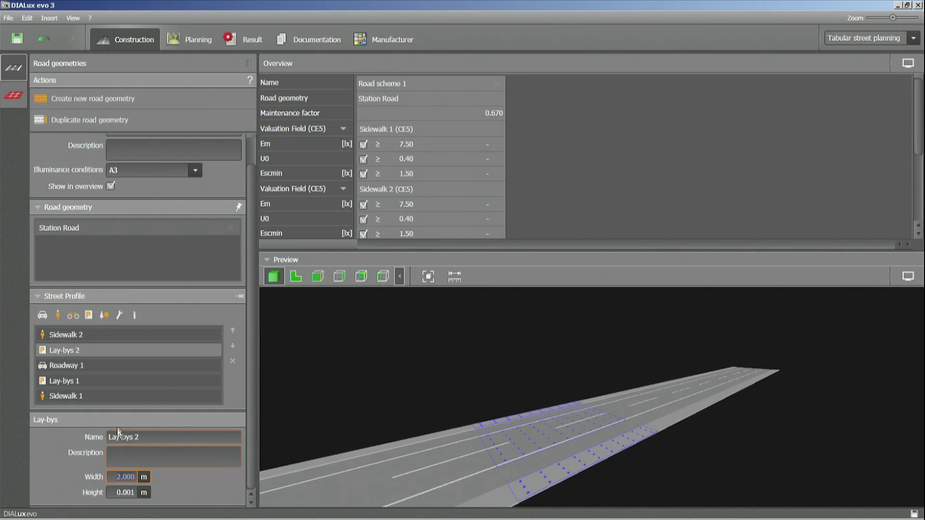
pyautogui.click(117, 381)
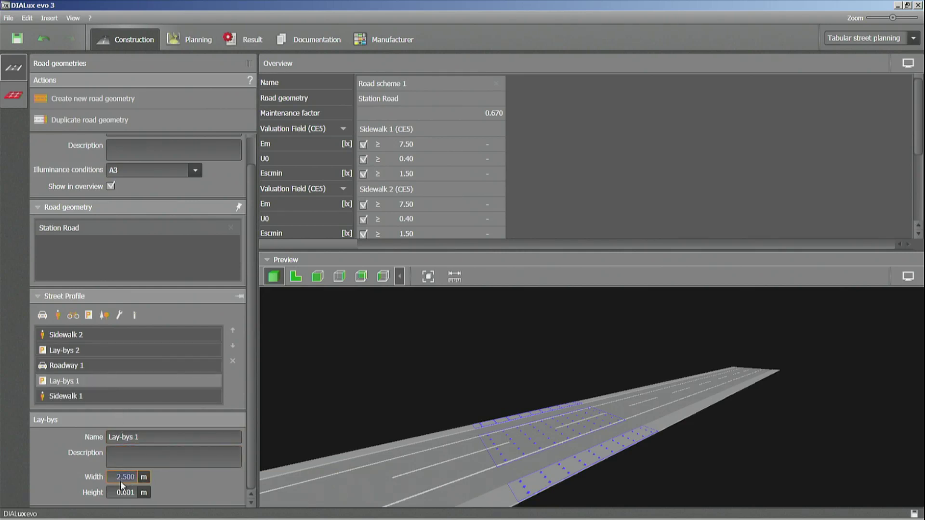
pyautogui.press('BackSpace')
pyautogui.press('Return')
pyautogui.click(102, 395)
pyautogui.doubleClick(134, 477)
# - Give Sidewalk 1 a 1.5 m width and rename it Sidewalk North
pyautogui.write('1.5')
pyautogui.click(175, 437)
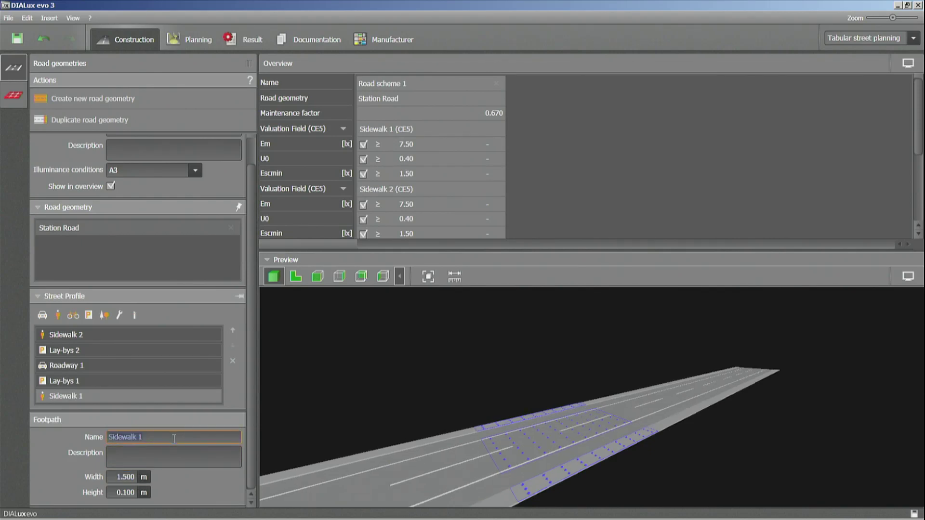
pyautogui.click(175, 439)
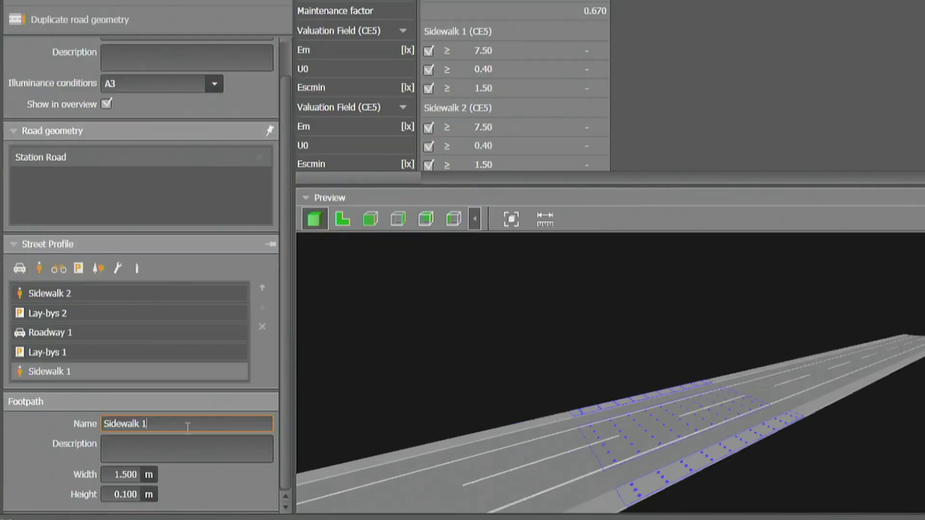
pyautogui.press('BackSpace')
pyautogui.write('North')
pyautogui.click(99, 290)
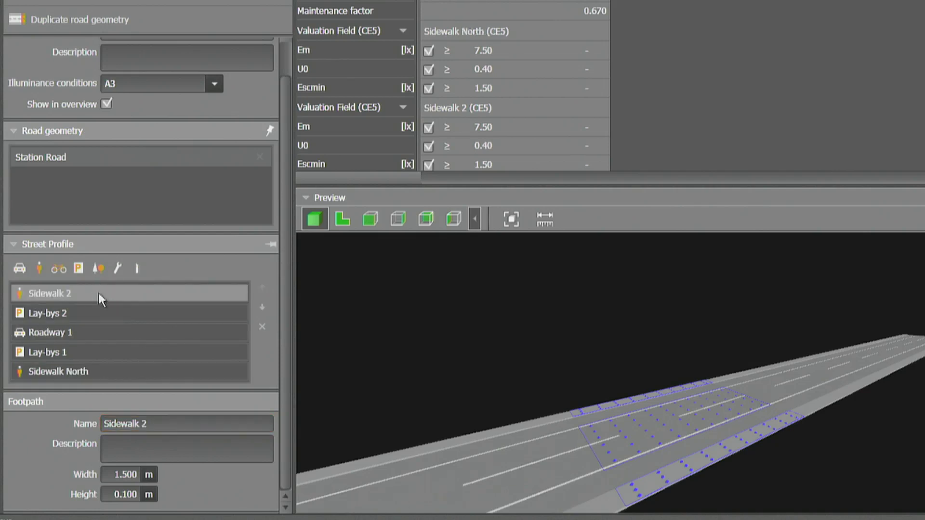
# - Rename Sidewalk 2 to Sidewalk South
pyautogui.click(173, 424)
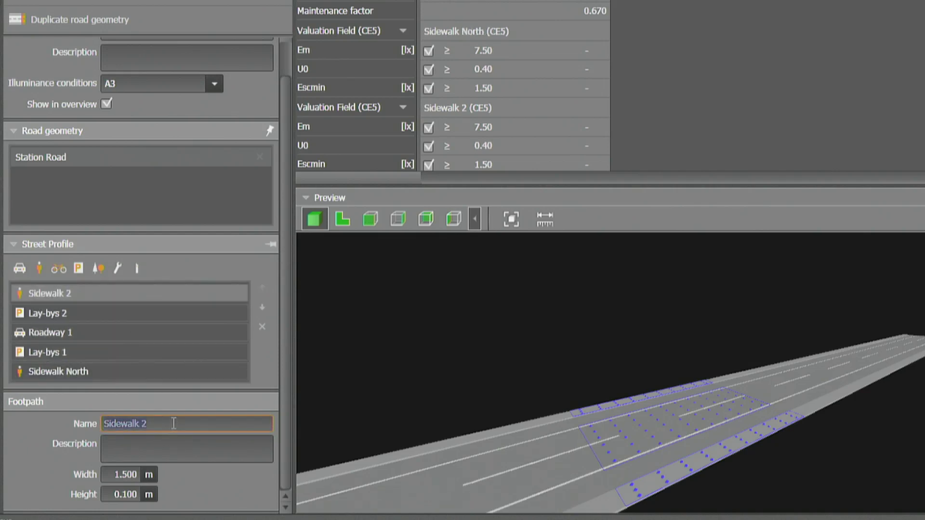
pyautogui.click(174, 424)
pyautogui.press('BackSpace')
pyautogui.write('South')
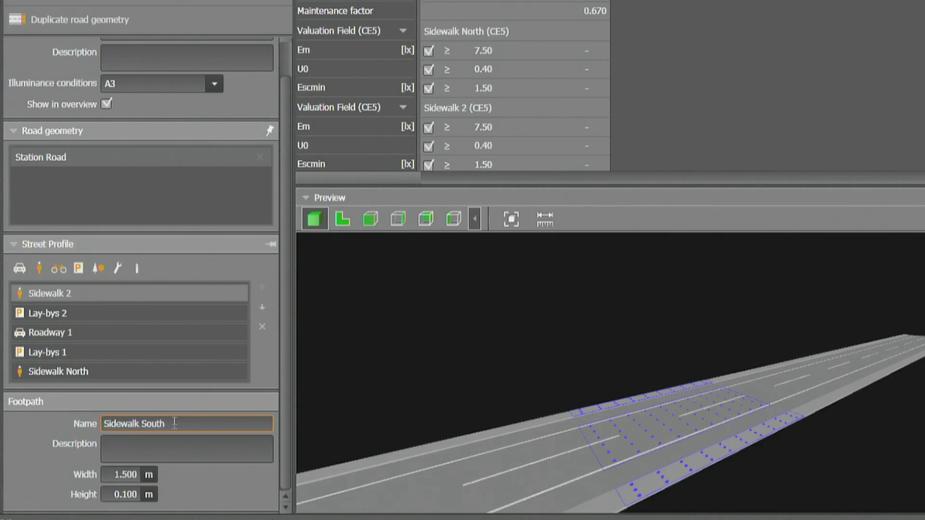
pyautogui.click(131, 314)
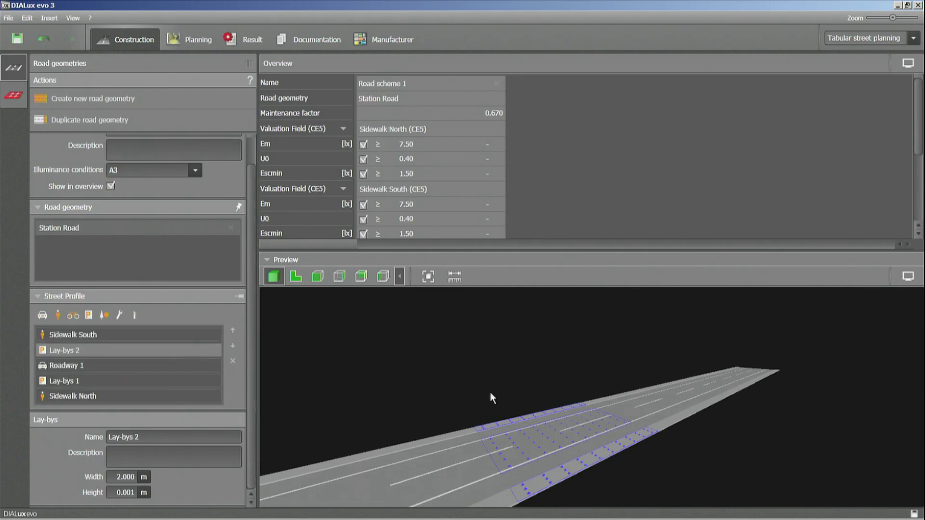
pyautogui.moveTo(490, 392); pyautogui.dragTo(585, 407, button='middle')
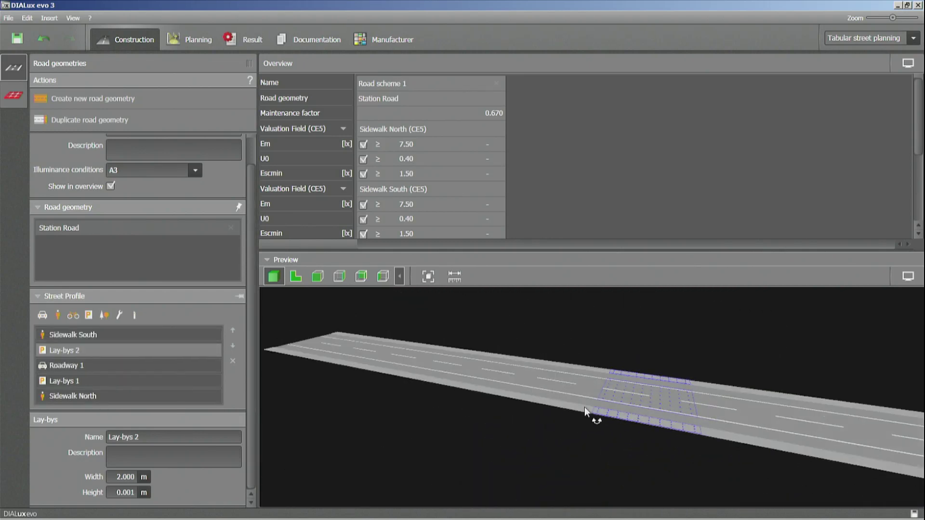
# - Open Station Road's valuation fields and enlarge the overview table to list every requirement
pyautogui.click(18, 99)
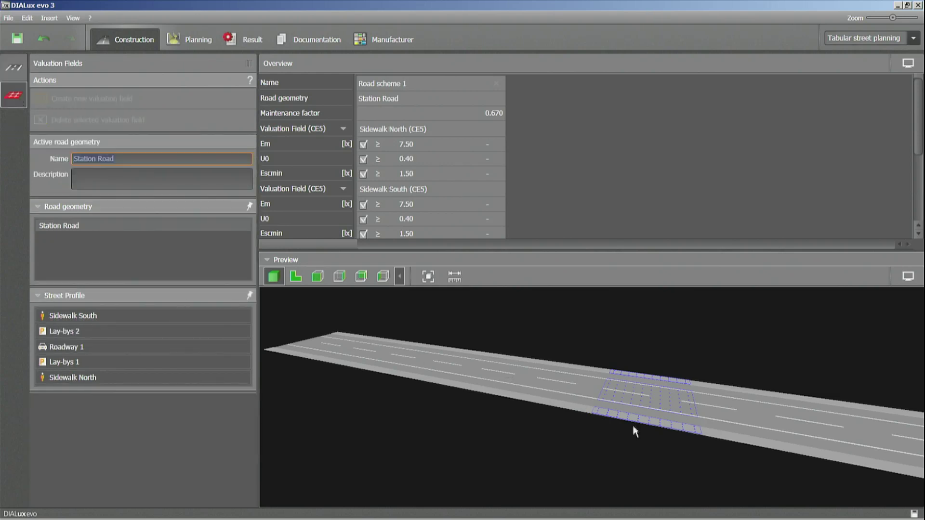
pyautogui.scroll(5, 658, 398)
pyautogui.moveTo(651, 412); pyautogui.dragTo(643, 395)
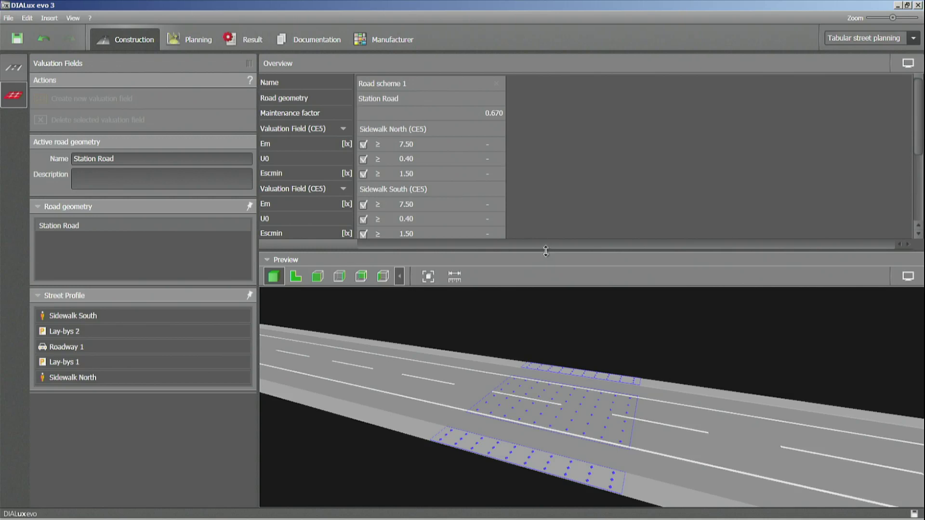
pyautogui.moveTo(545, 253); pyautogui.dragTo(546, 340)
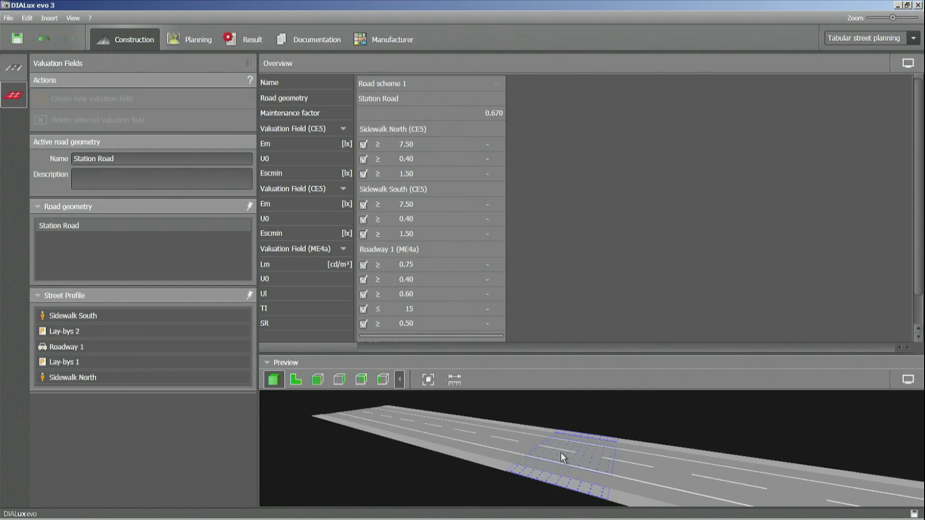
# - Select Sidewalk South's valuation field and keep its illuminance class at CE5
pyautogui.click(123, 316)
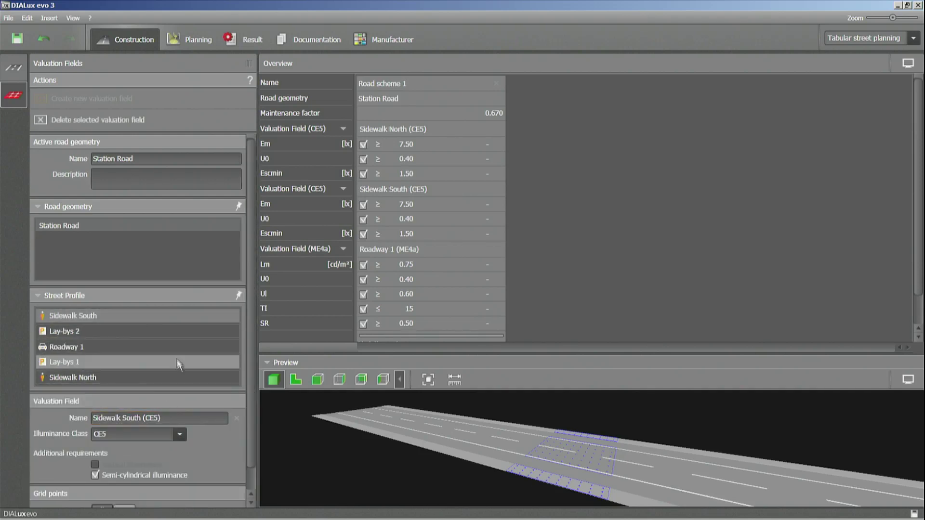
pyautogui.click(179, 434)
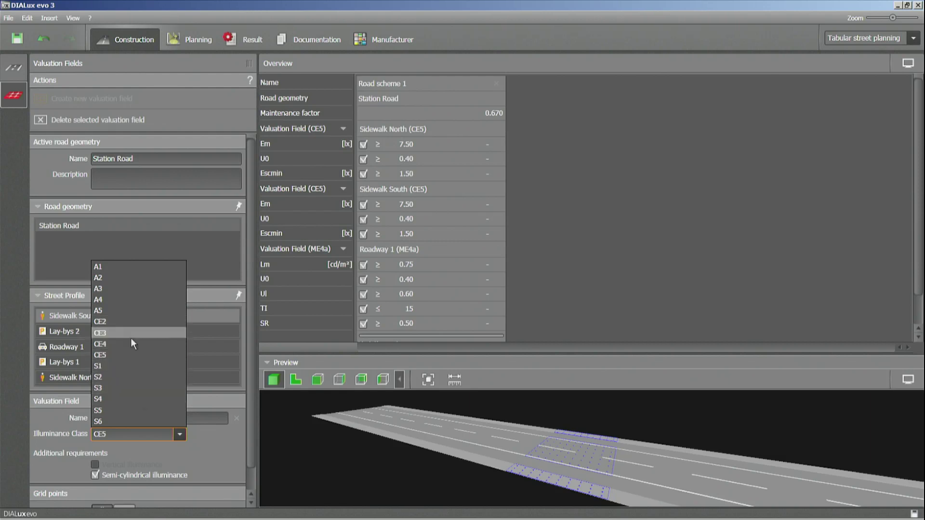
pyautogui.click(130, 352)
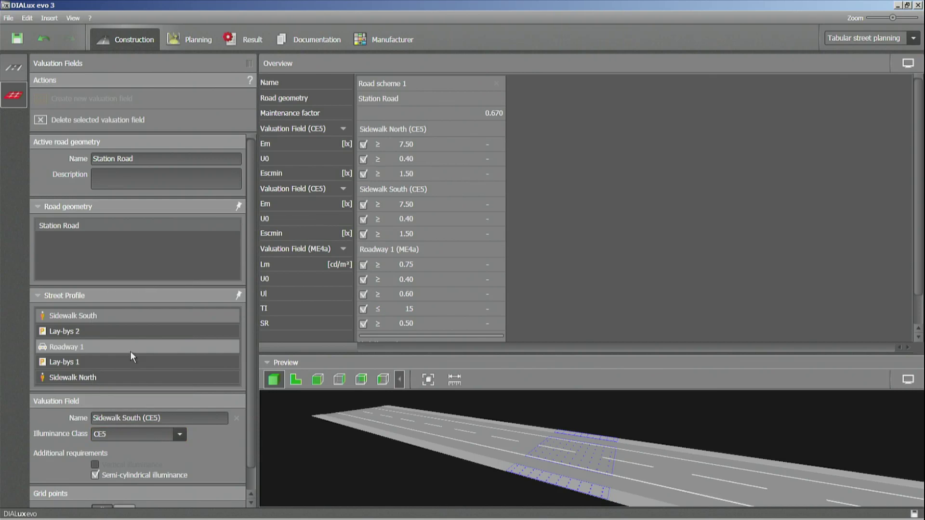
# - Change Roadway 1's illuminance class from ME4a to ME4b
pyautogui.click(129, 348)
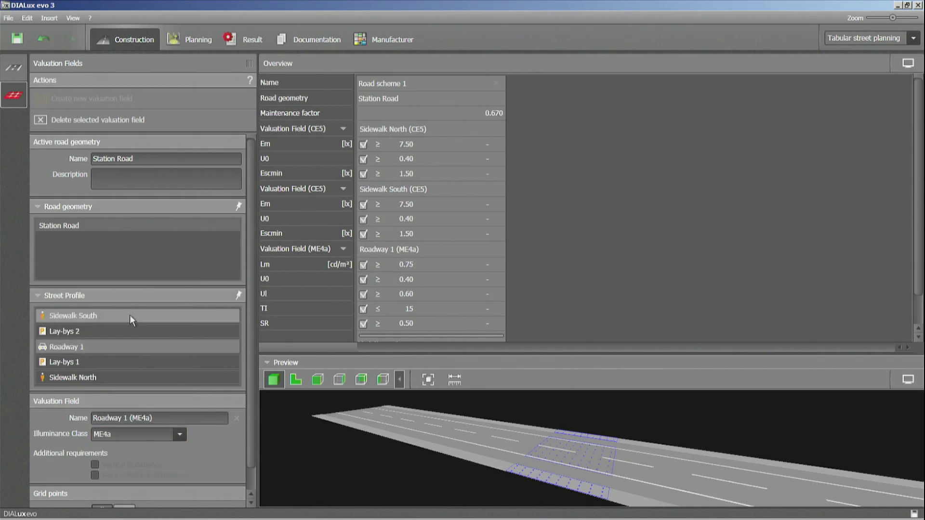
pyautogui.click(179, 435)
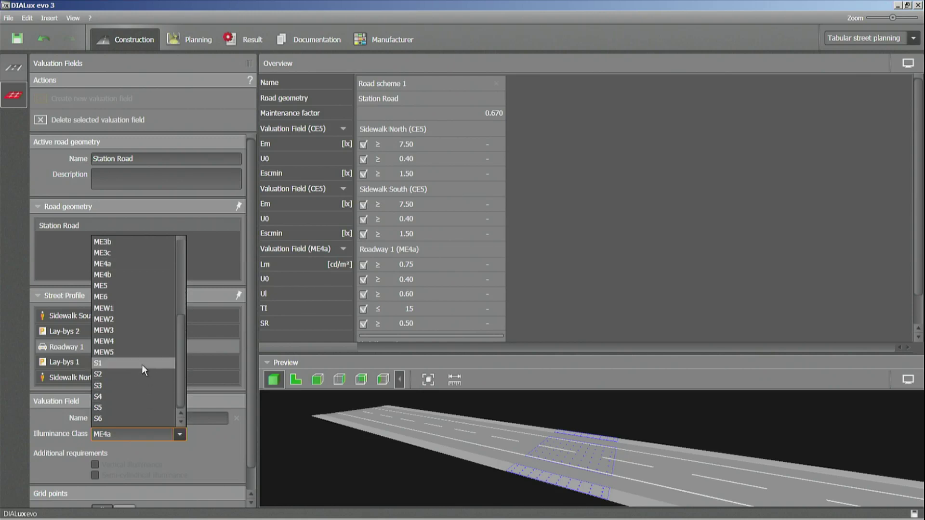
pyautogui.scroll(3, 132, 342)
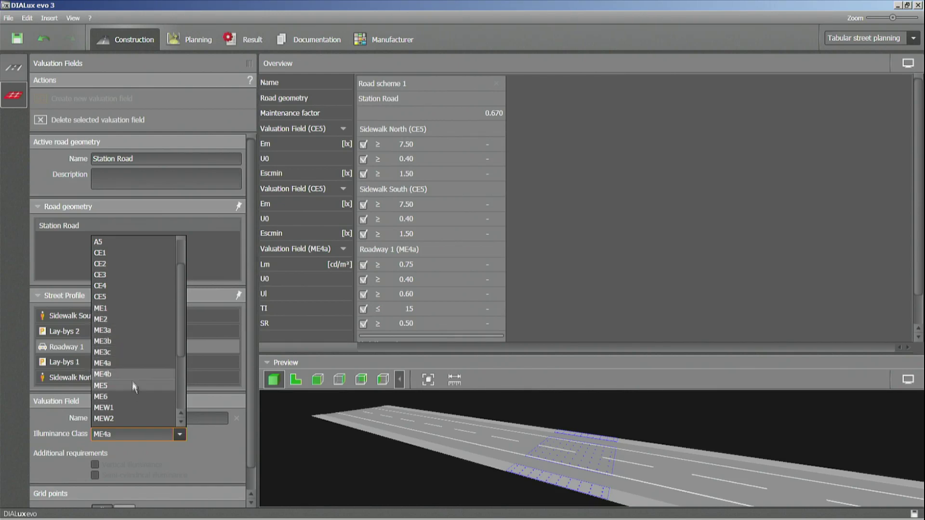
pyautogui.scroll(2, 134, 392)
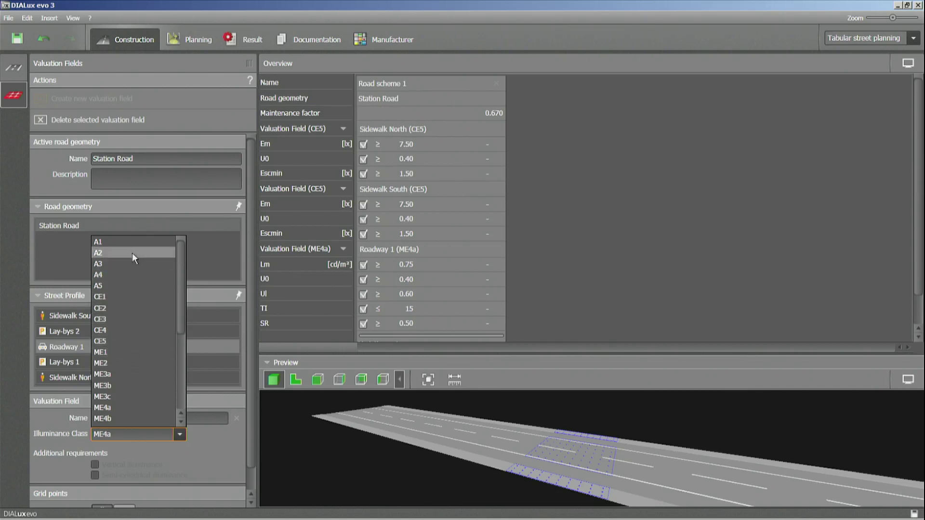
pyautogui.click(147, 435)
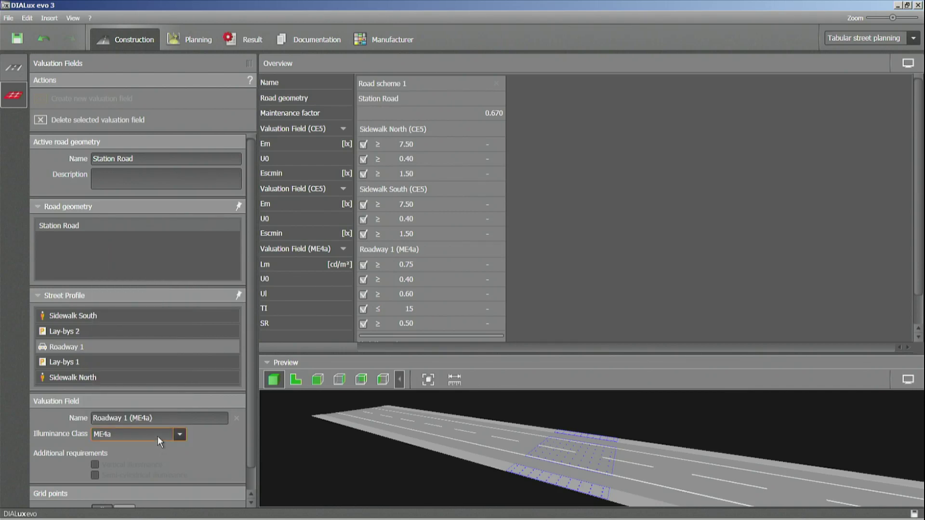
pyautogui.click(158, 436)
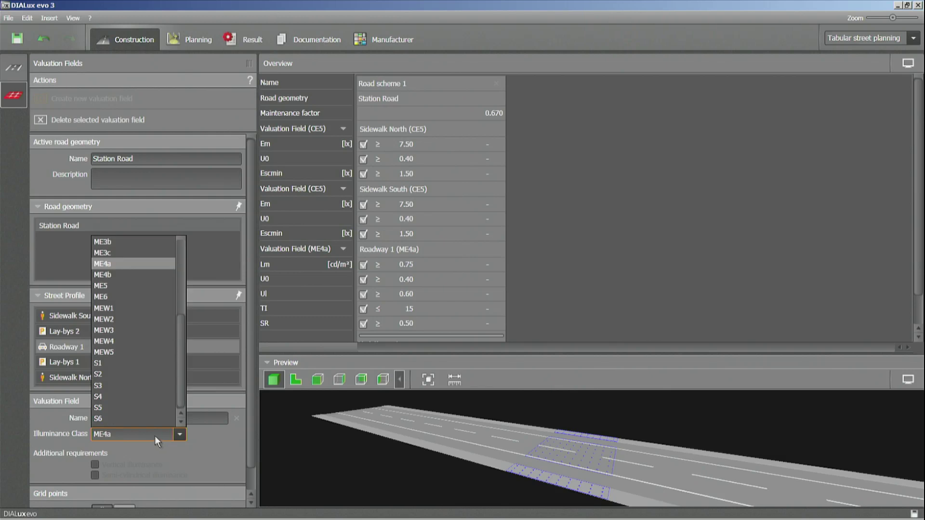
pyautogui.click(136, 274)
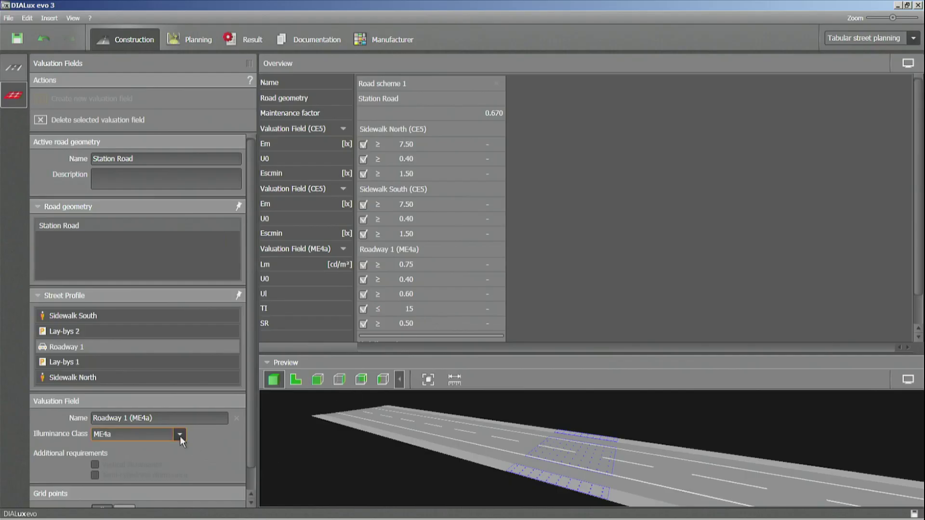
# - Switch Roadway 1 to class S4, then return it to ME4b
pyautogui.click(179, 434)
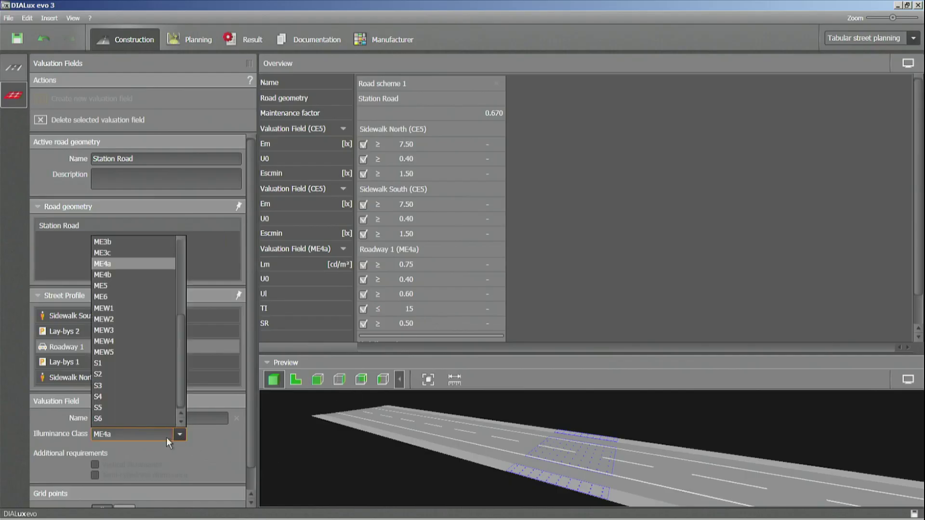
pyautogui.click(158, 396)
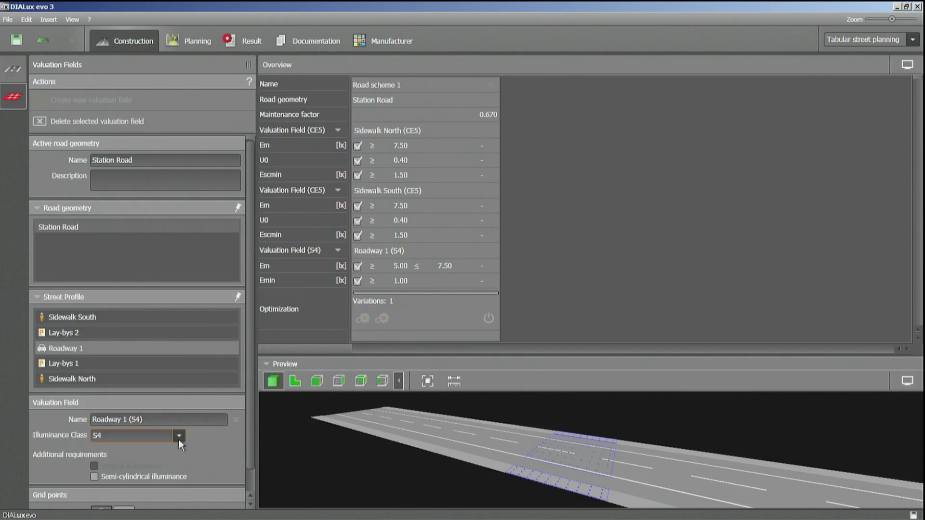
pyautogui.click(179, 436)
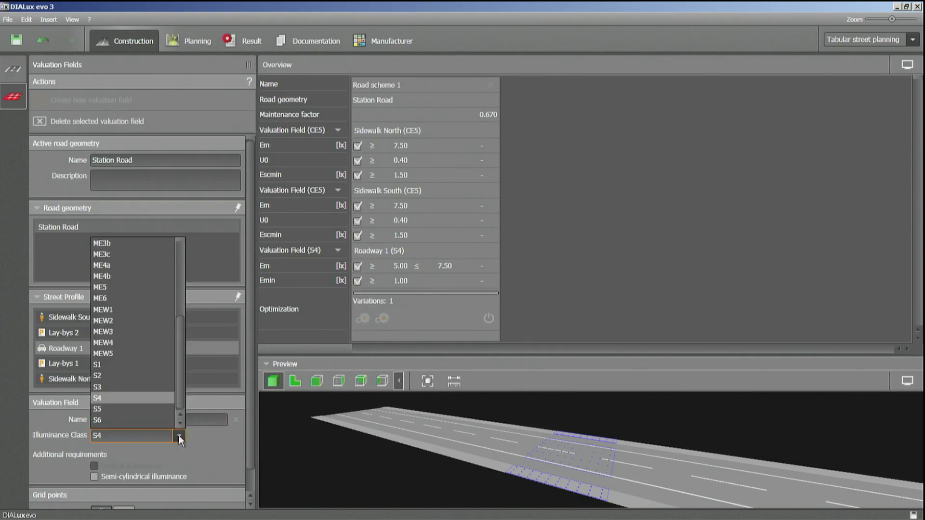
pyautogui.click(141, 276)
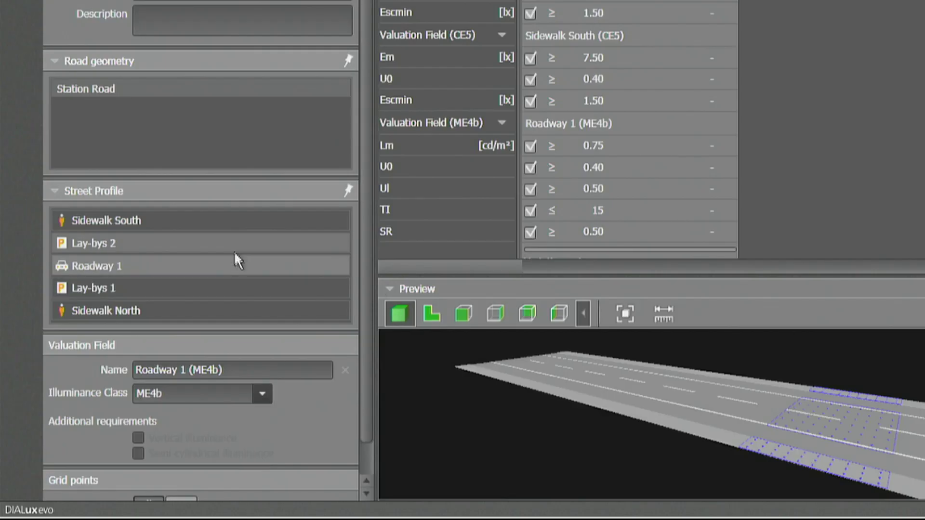
pyautogui.click(229, 219)
pyautogui.click(166, 453)
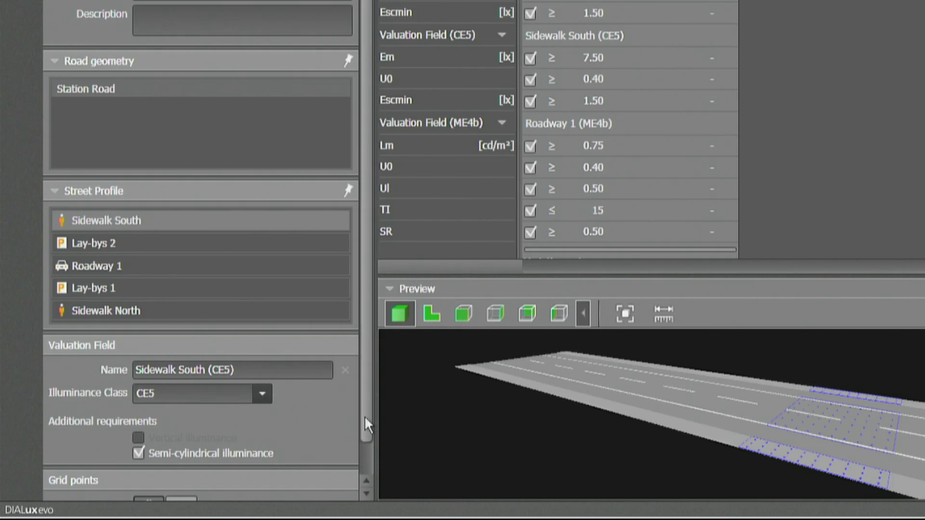
pyautogui.moveTo(365, 415); pyautogui.dragTo(364, 453)
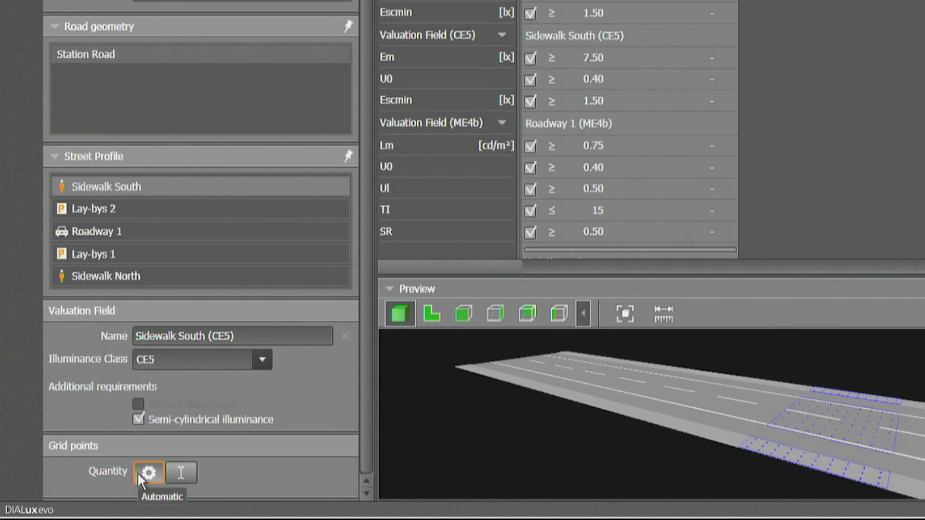
pyautogui.click(177, 475)
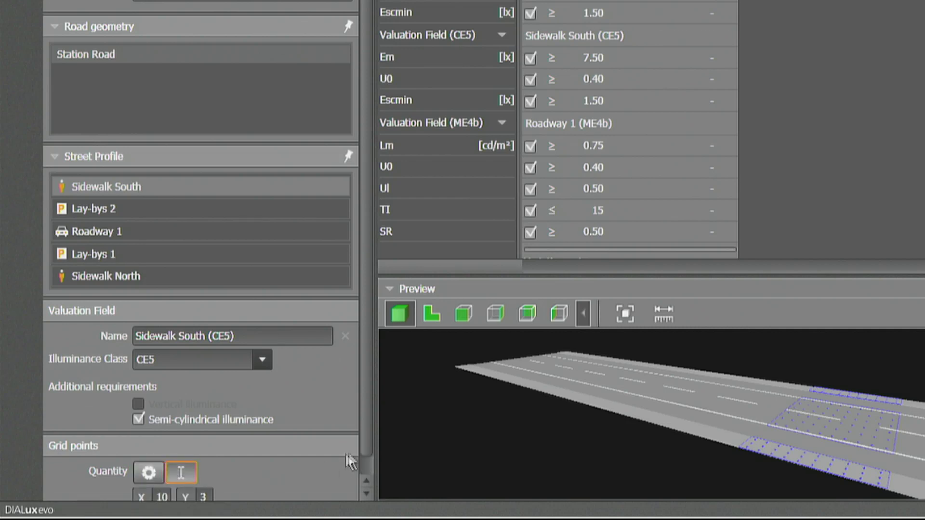
pyautogui.scroll(-1, 369, 429)
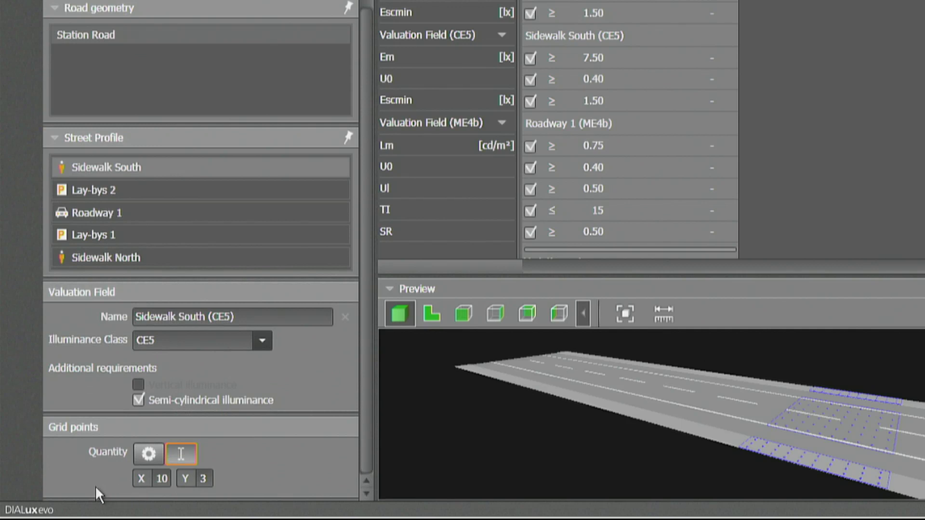
pyautogui.click(149, 454)
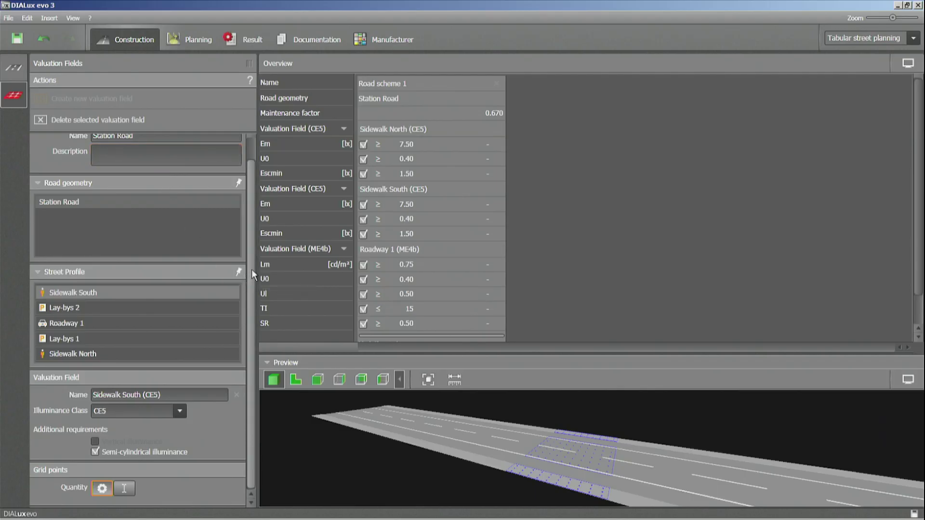
# - Set Road scheme 1's maintenance factor to 0.57
pyautogui.moveTo(251, 270); pyautogui.dragTo(252, 222)
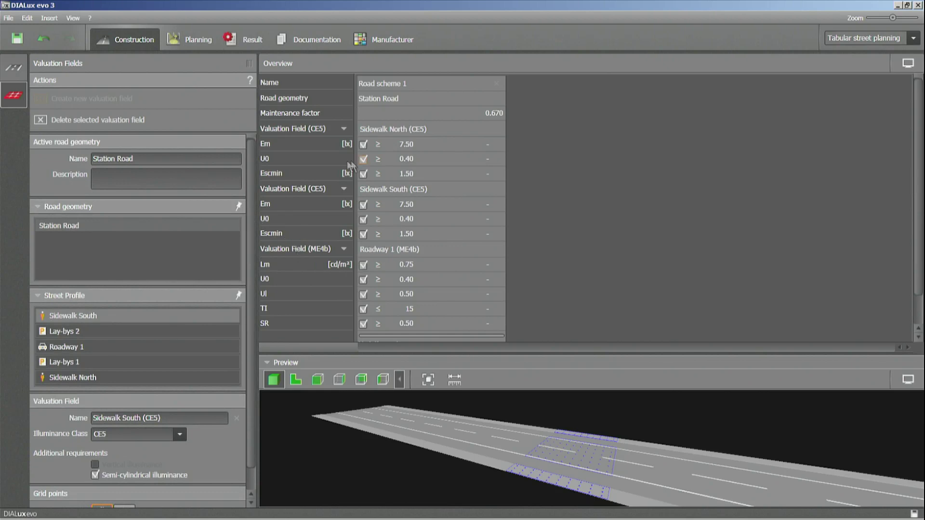
pyautogui.click(501, 113)
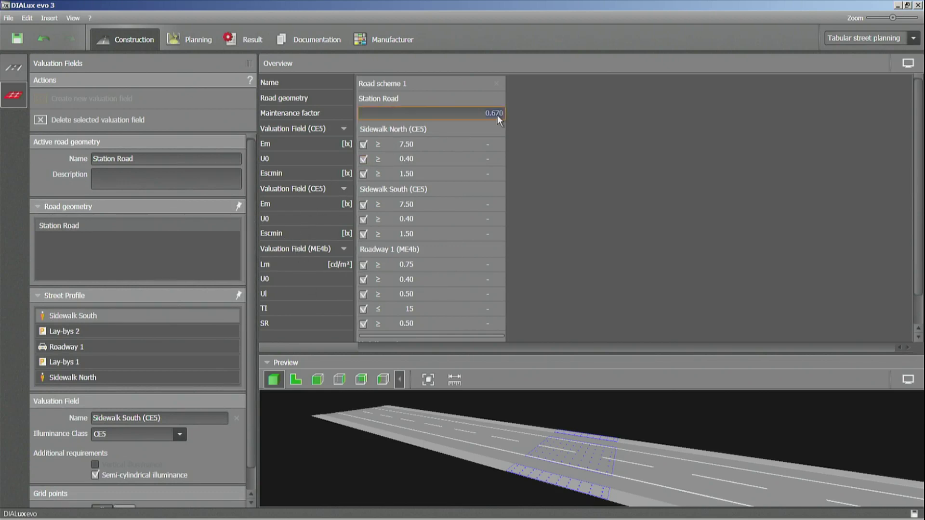
pyautogui.write('0.57')
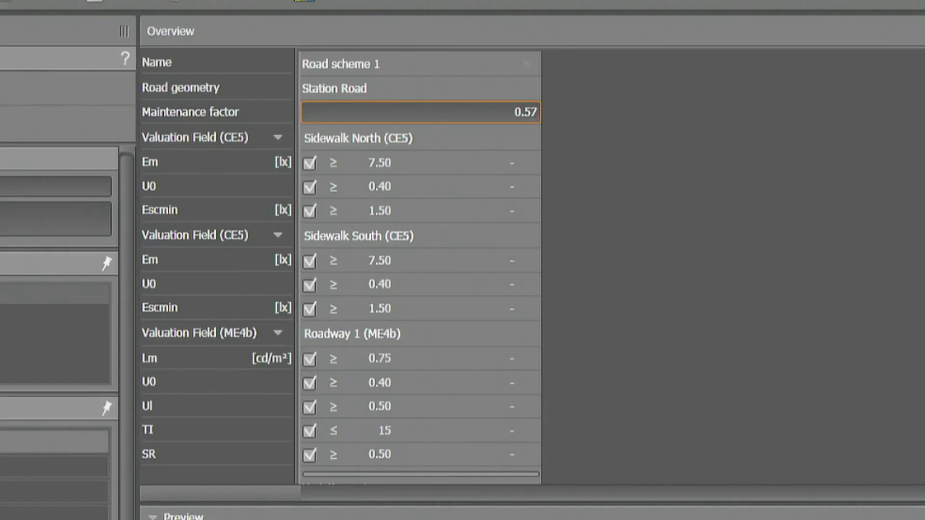
pyautogui.press('Return')
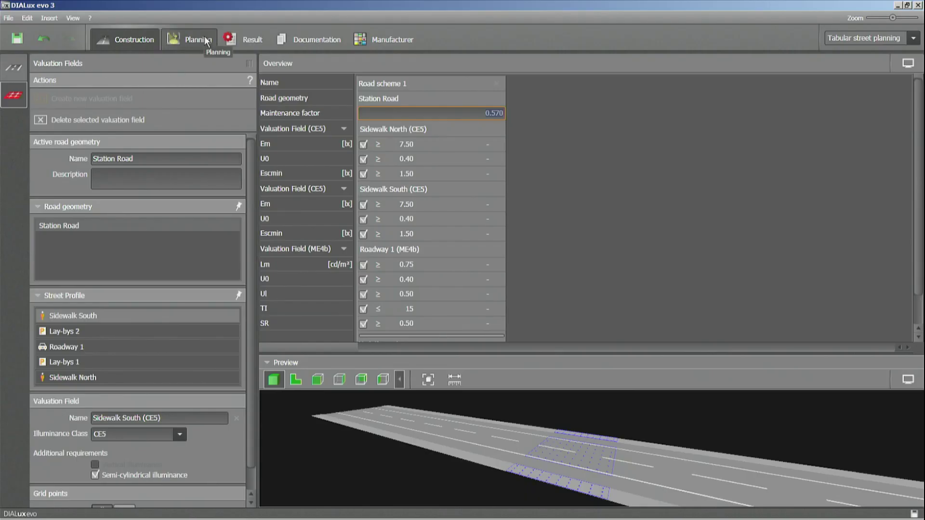
# - Import the TRILUX 979236 KOMP .uld file as the active luminaire for planning
pyautogui.click(204, 38)
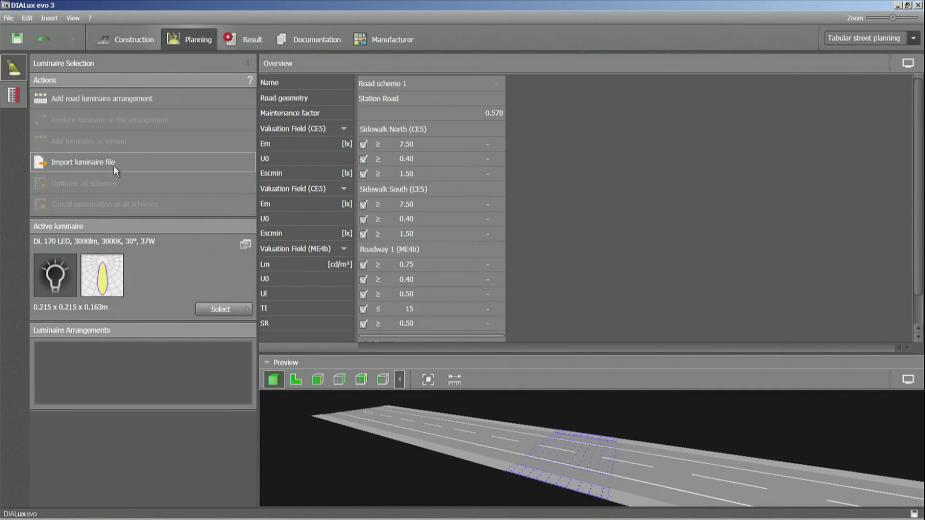
pyautogui.click(80, 163)
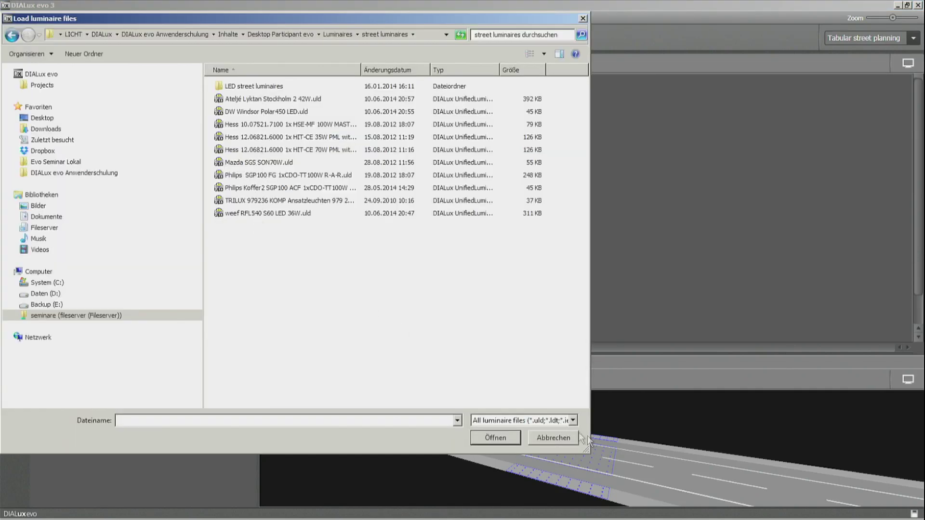
pyautogui.click(573, 421)
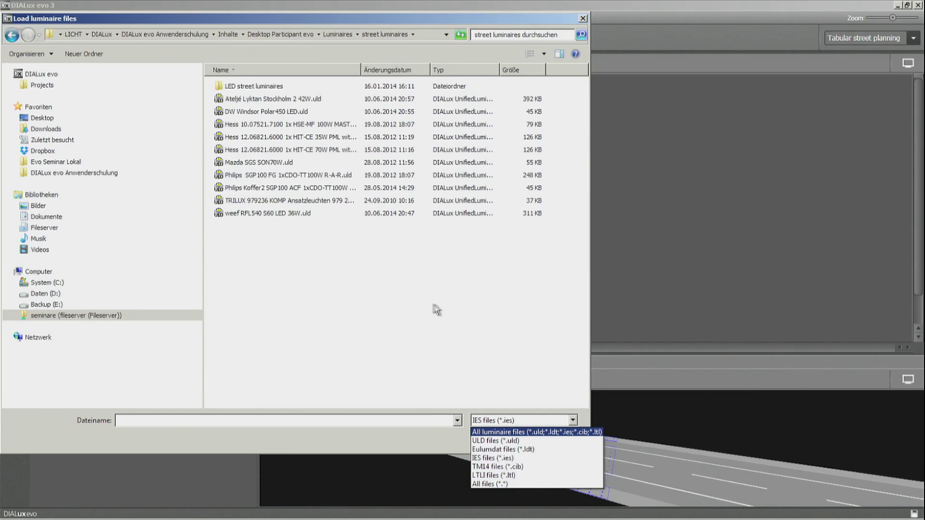
pyautogui.click(271, 202)
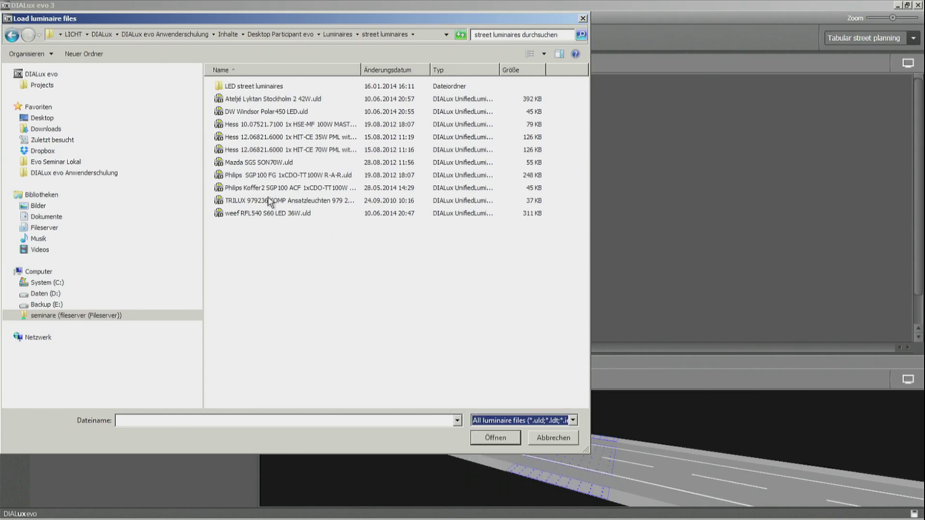
pyautogui.click(273, 202)
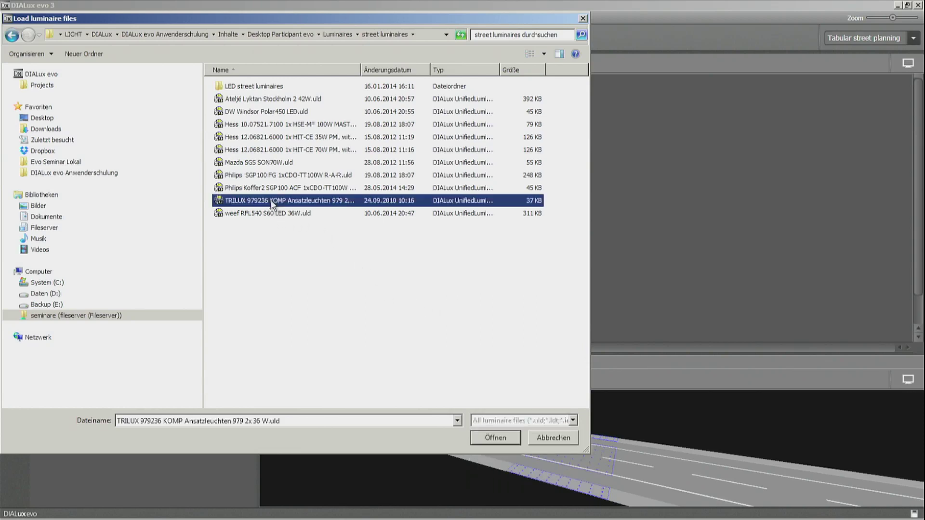
pyautogui.click(510, 435)
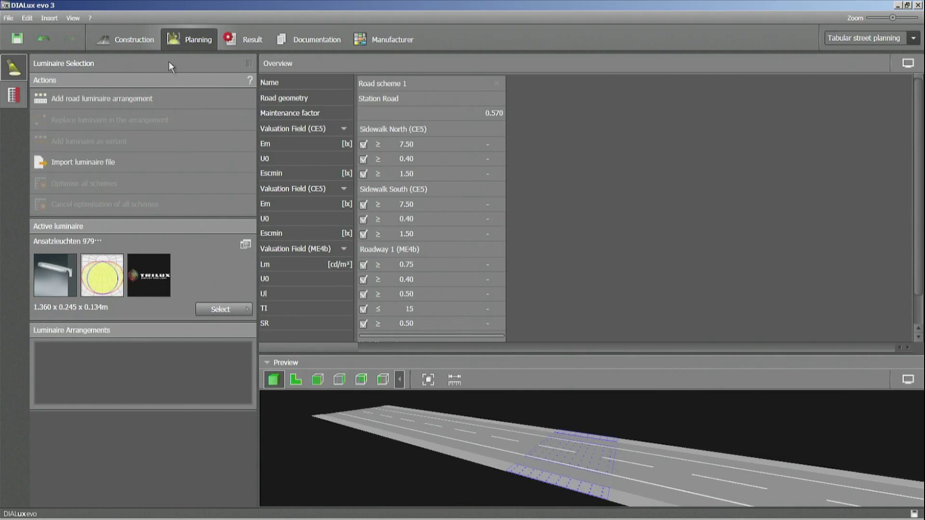
# - Add road luminaire arrangement 1 with the TRILUX luminaire and view it top-down
pyautogui.click(153, 94)
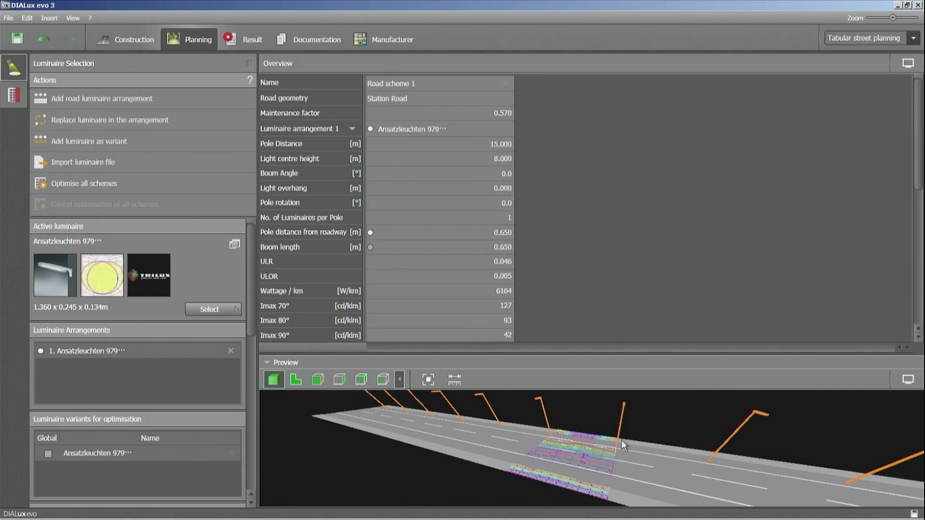
pyautogui.moveTo(634, 475); pyautogui.dragTo(628, 446, button='middle')
# - Switch off pole distance optimisation and enter a 20 m pole distance
pyautogui.scroll(5, 629, 446)
pyautogui.scroll(-5, 533, 450)
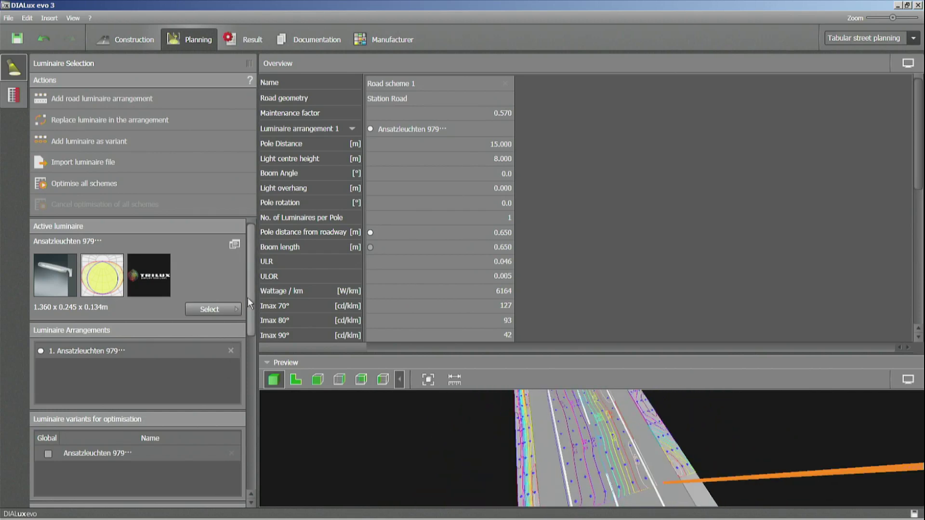
pyautogui.moveTo(247, 298); pyautogui.dragTo(255, 397)
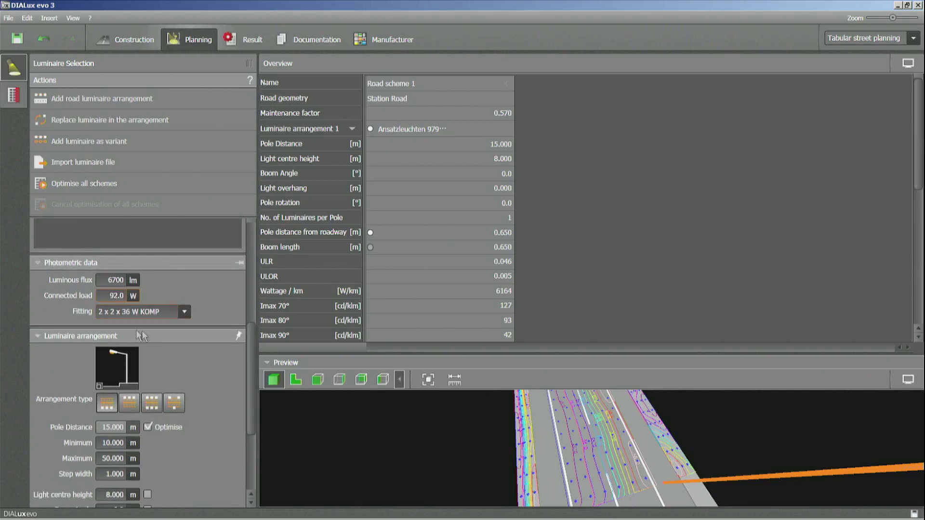
pyautogui.moveTo(254, 354); pyautogui.dragTo(254, 407)
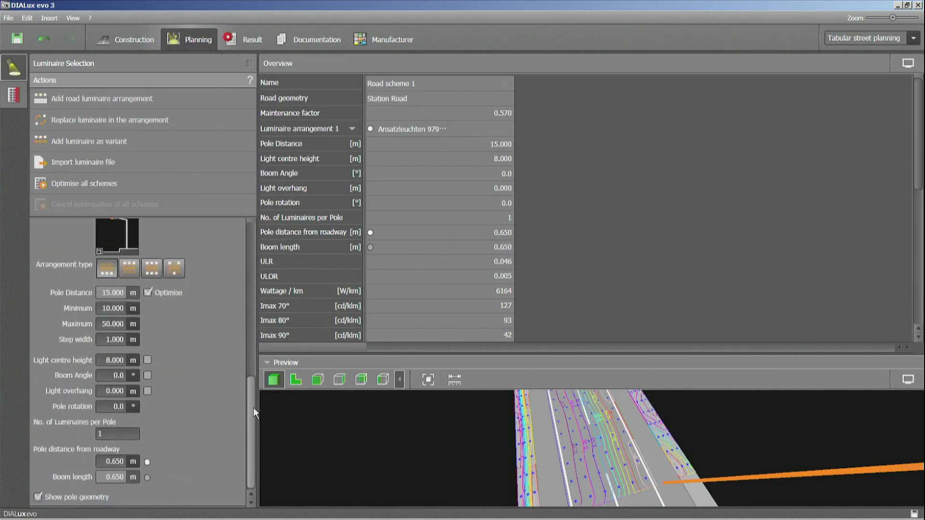
pyautogui.click(148, 292)
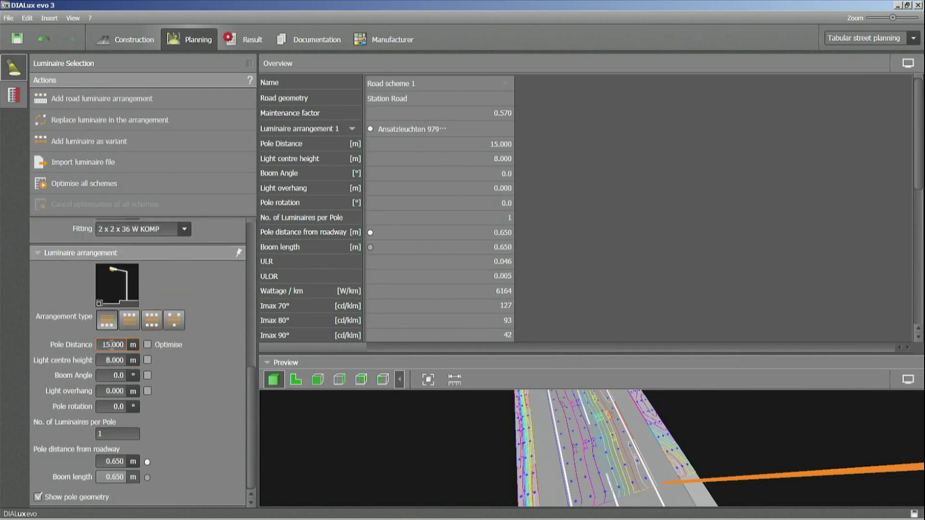
pyautogui.click(110, 343)
pyautogui.write('20')
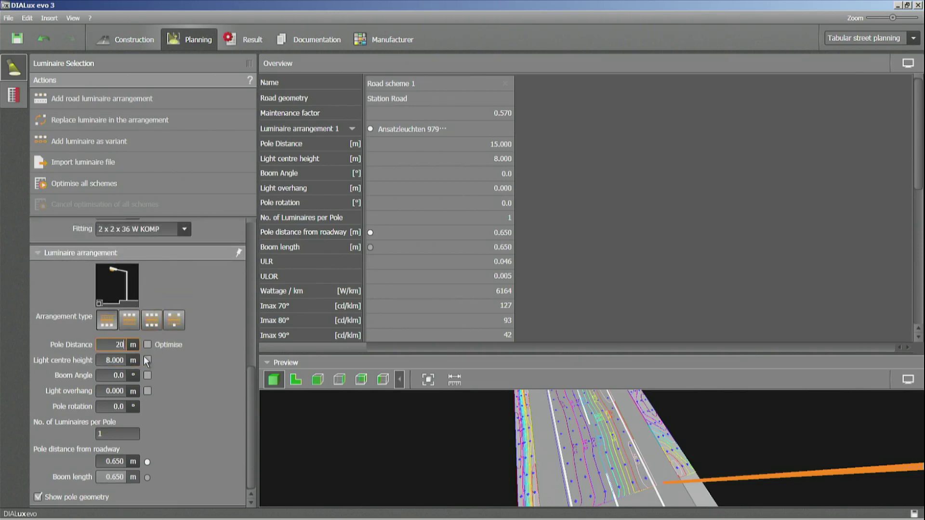
# - Use a two-sided offset pole arrangement at 24 m spacing and inspect it in the preview
pyautogui.click(151, 321)
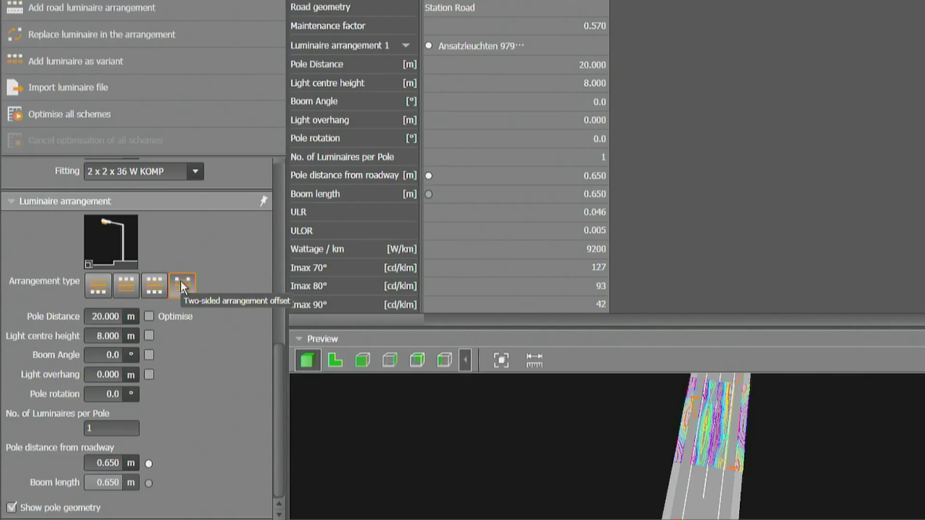
pyautogui.click(182, 285)
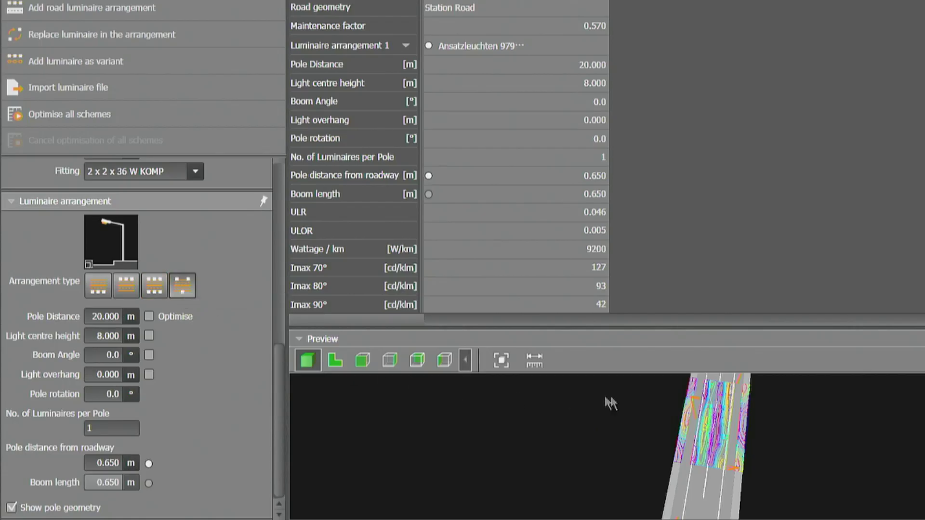
pyautogui.moveTo(645, 427); pyautogui.dragTo(675, 409)
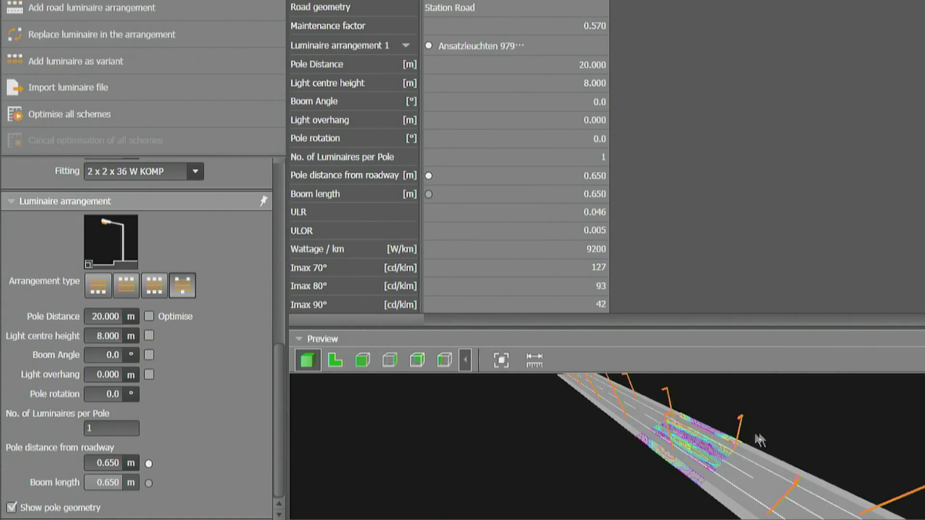
pyautogui.moveTo(766, 436); pyautogui.dragTo(707, 451)
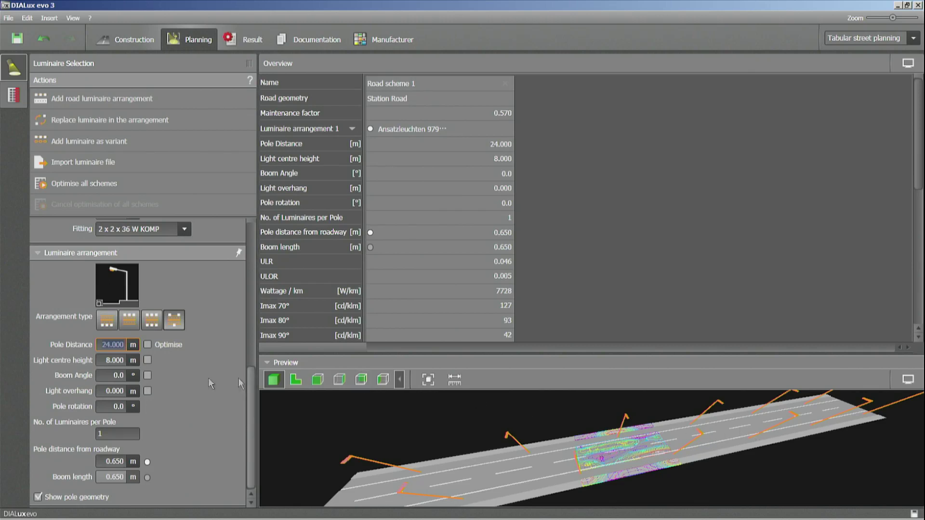
# - Give the poles a 0.800 m light overhang and a 5° boom angle
pyautogui.click(108, 359)
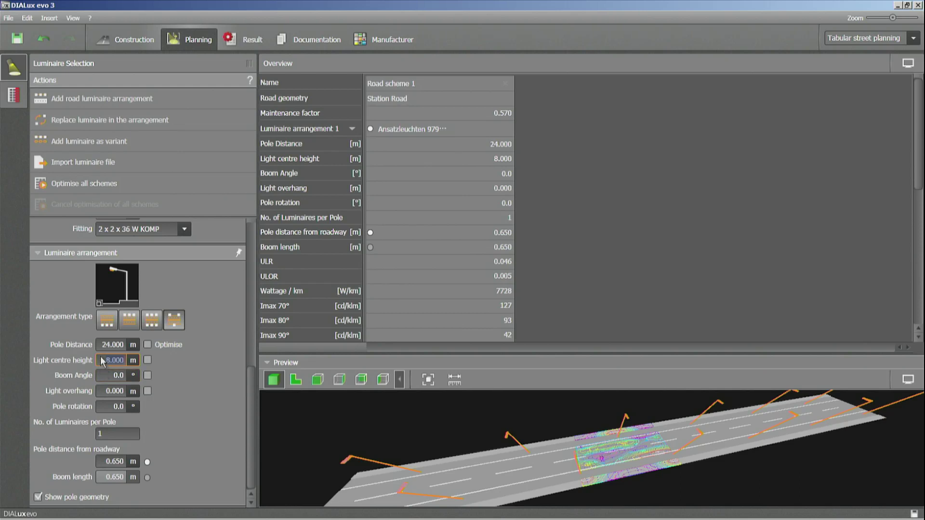
pyautogui.moveTo(375, 445); pyautogui.dragTo(484, 422)
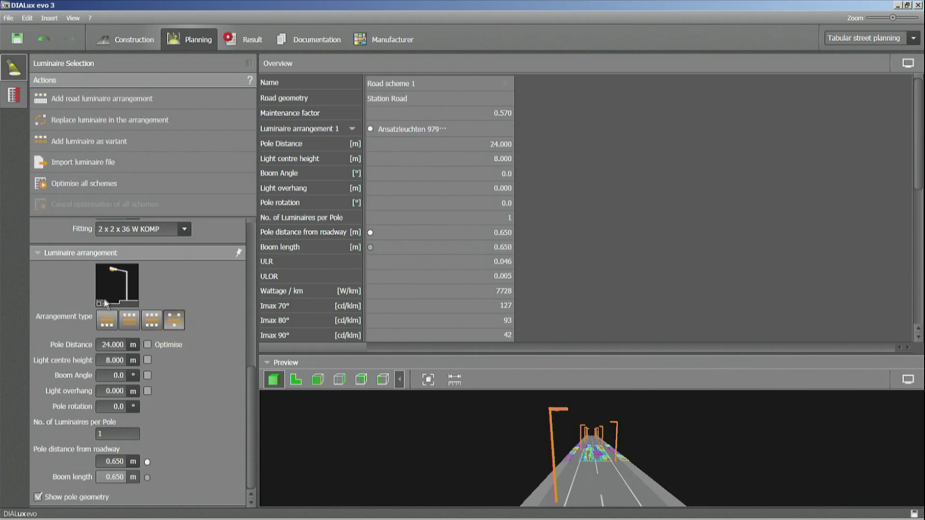
pyautogui.moveTo(100, 305)
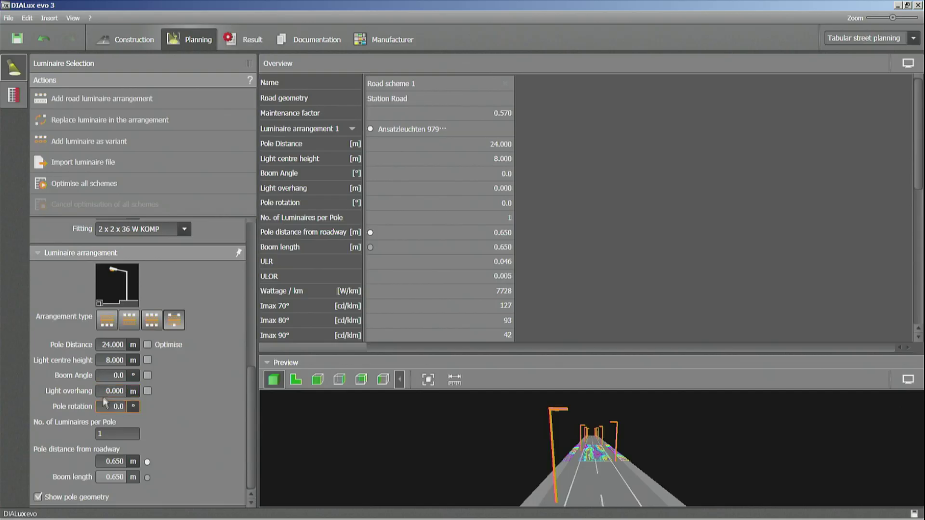
pyautogui.click(108, 391)
pyautogui.write('.8')
pyautogui.click(115, 375)
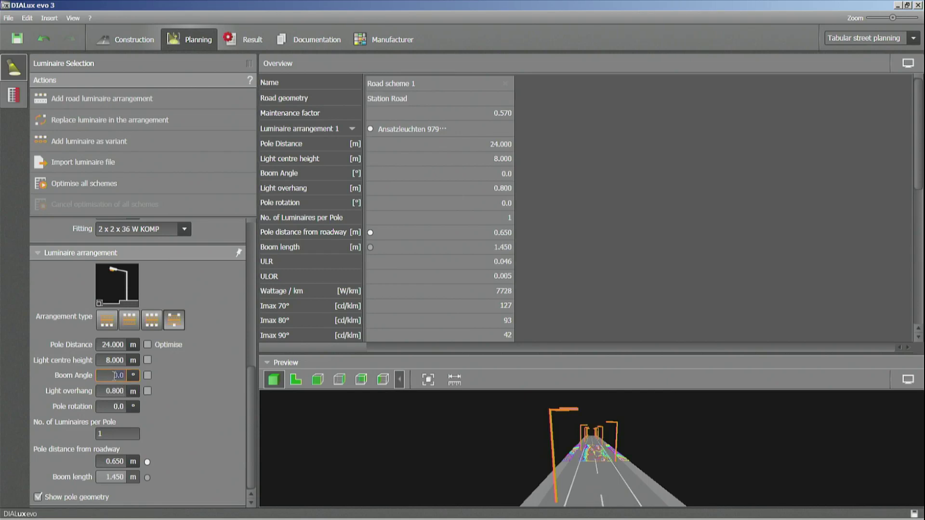
pyautogui.write('5')
pyautogui.click(118, 406)
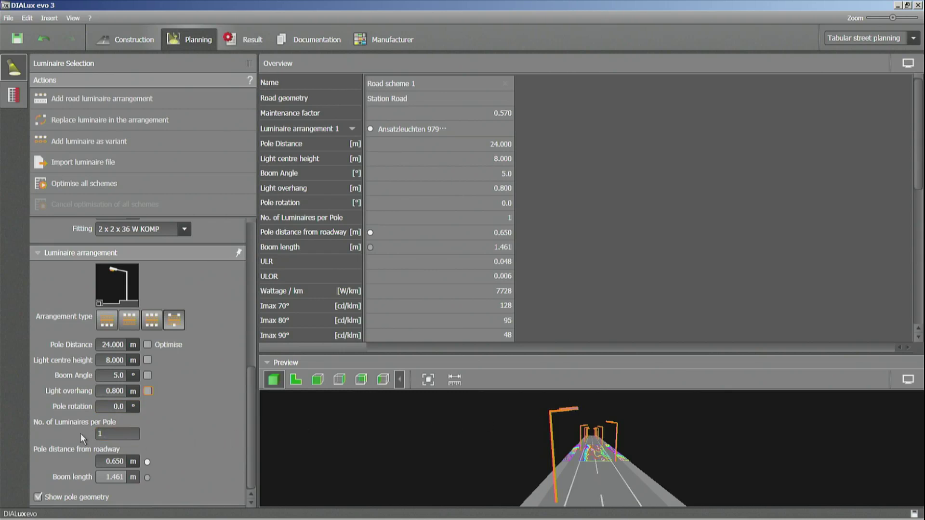
pyautogui.click(107, 434)
# - Show pole geometry again and view the offset poles from an oblique side angle
pyautogui.click(38, 497)
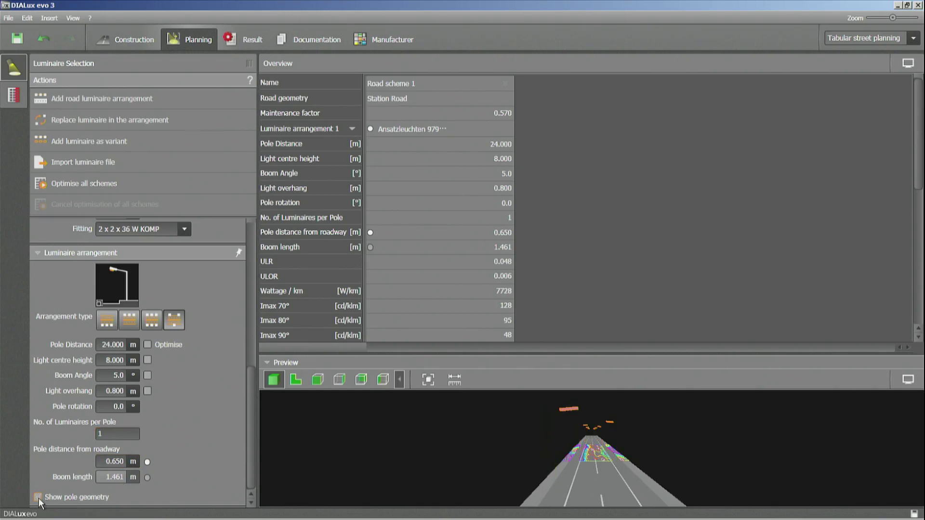
pyautogui.click(38, 497)
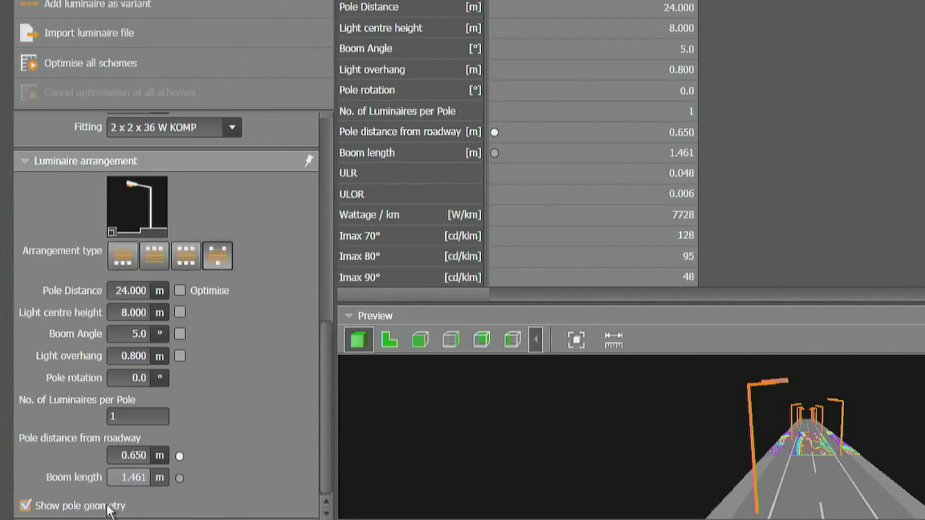
pyautogui.click(23, 506)
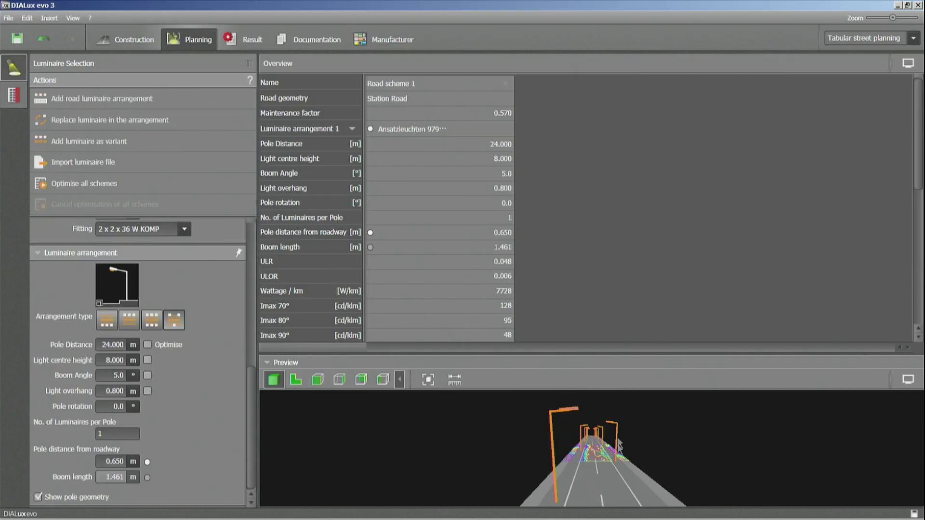
pyautogui.moveTo(619, 455); pyautogui.dragTo(602, 483)
pyautogui.scroll(2, 637, 447)
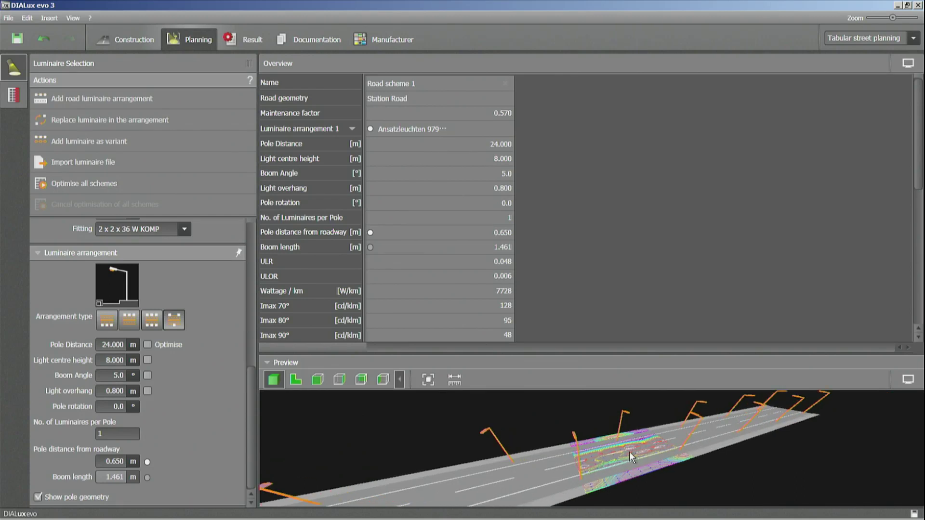
# - Untick TI for Roadway 1, optimise, and check results: Lm 0.79, U0 0.76, Ul 0.93
pyautogui.scroll(-8, 617, 265)
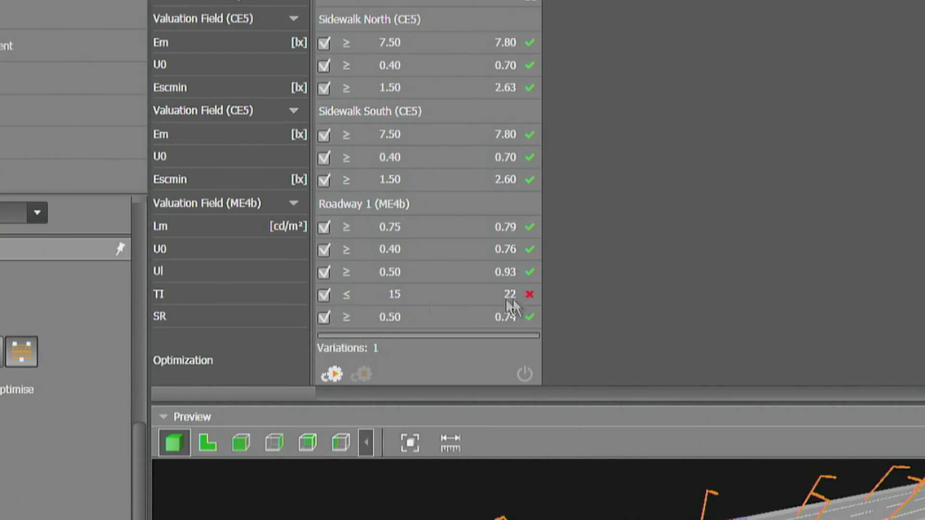
pyautogui.click(324, 295)
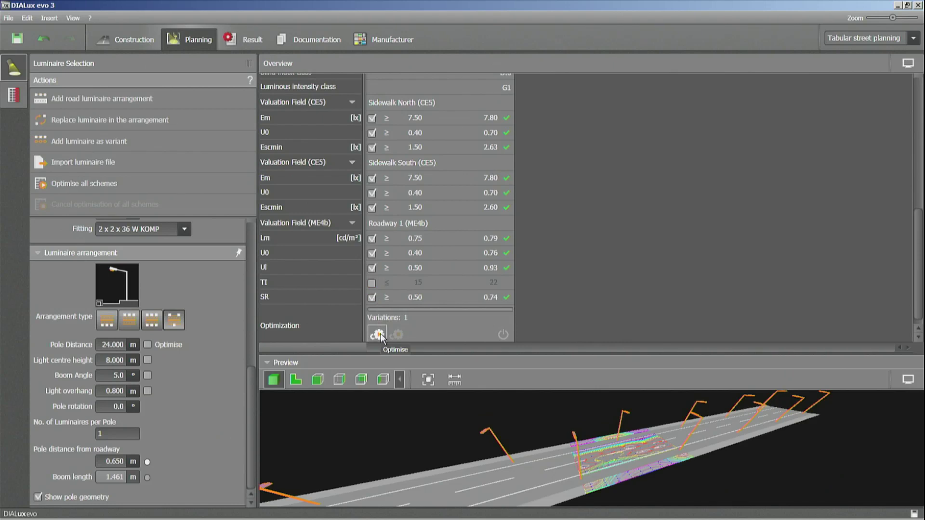
pyautogui.click(381, 334)
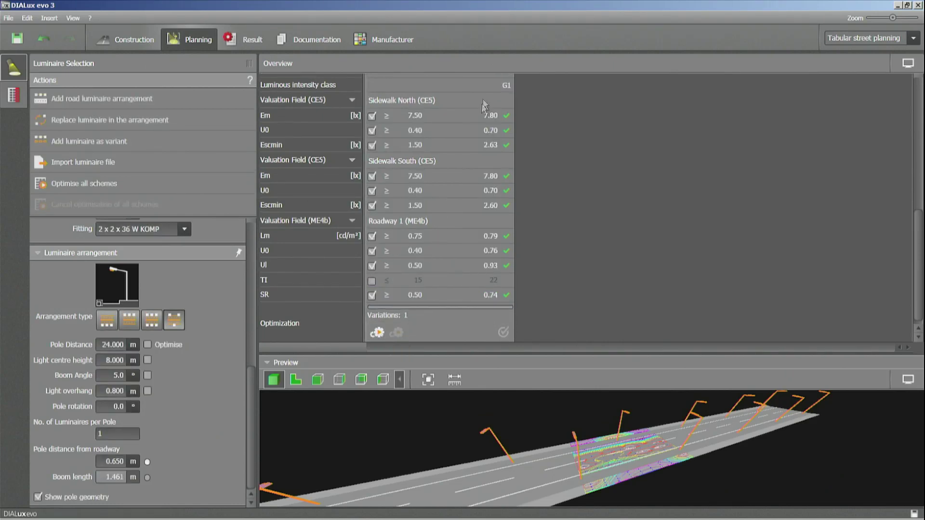
pyautogui.click(247, 41)
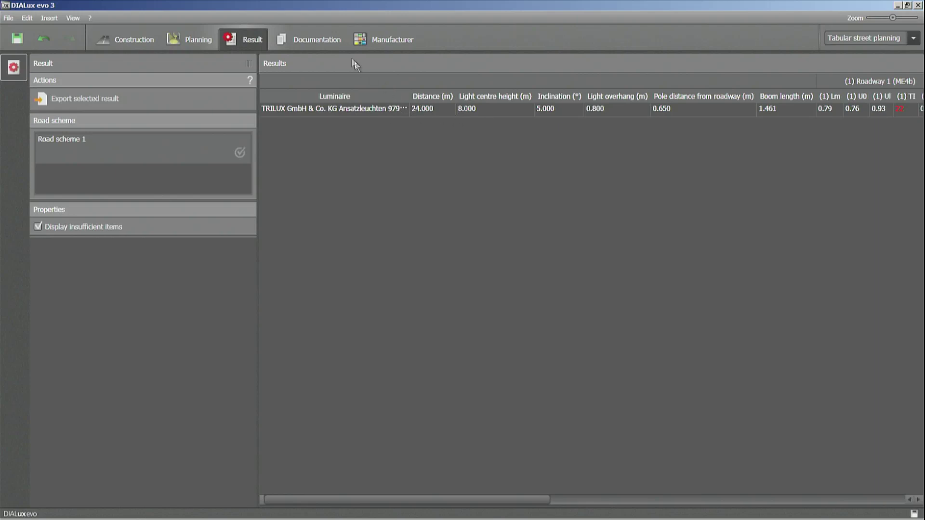
# - Preview Road scheme 1's Planning data page, showing street profile widths and maintenance factor 0.57
pyautogui.click(313, 37)
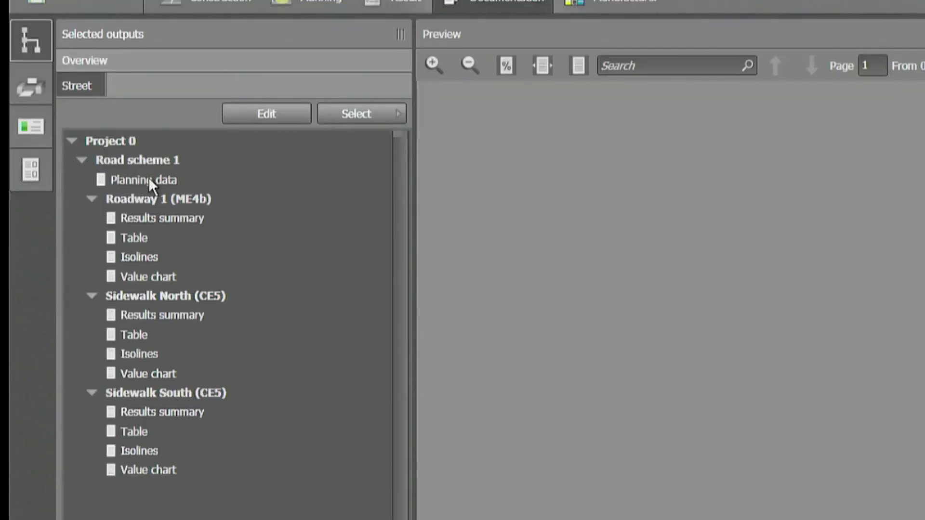
pyautogui.click(149, 180)
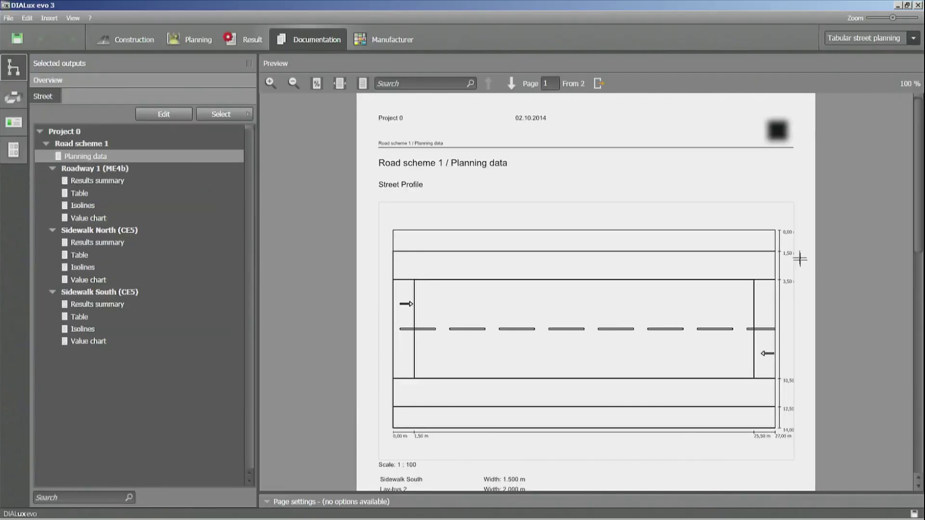
pyautogui.scroll(-5, 732, 348)
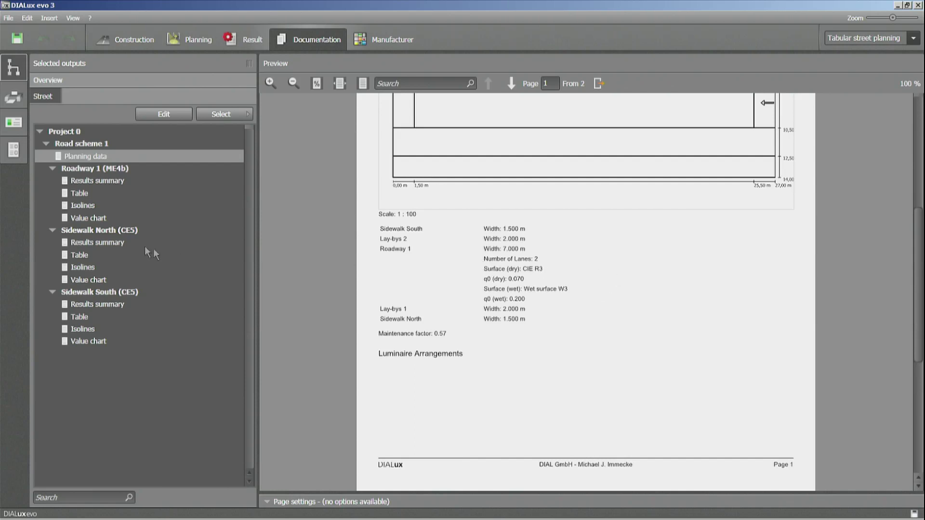
# - Remove the Fulfilled / Not fulfilled line from Roadway 1's summary, then preview Sidewalk North's summary
pyautogui.click(95, 181)
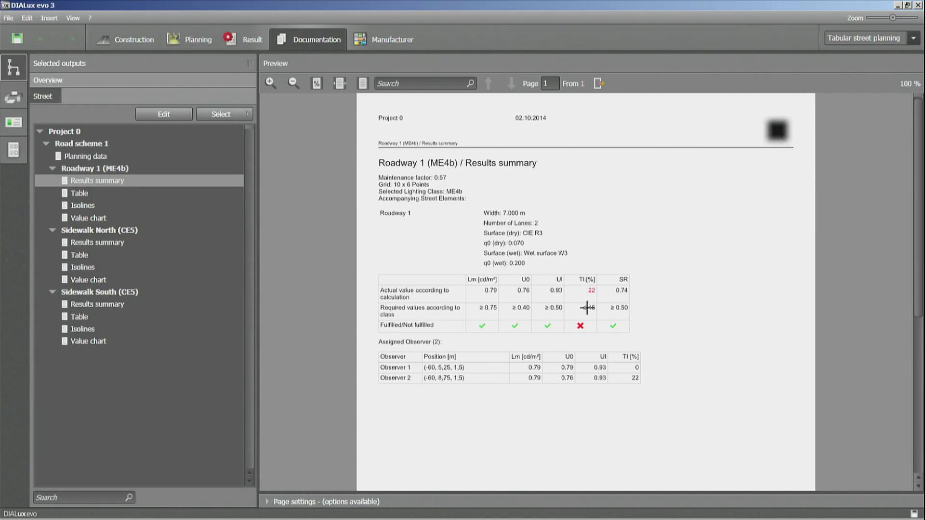
pyautogui.click(291, 501)
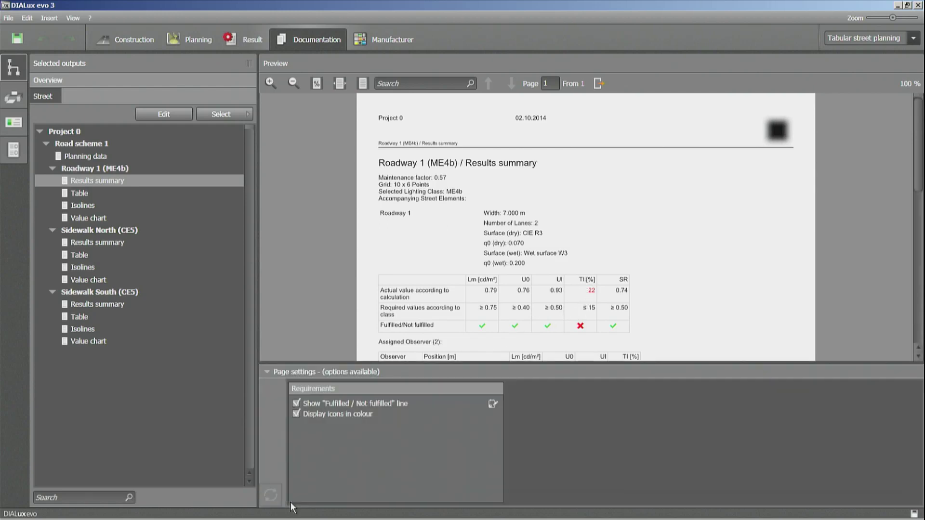
pyautogui.click(296, 402)
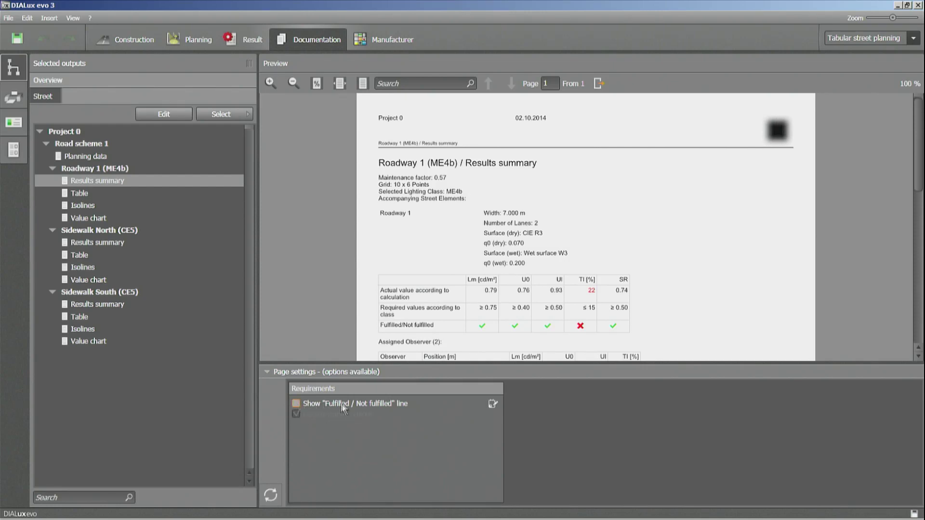
pyautogui.click(272, 496)
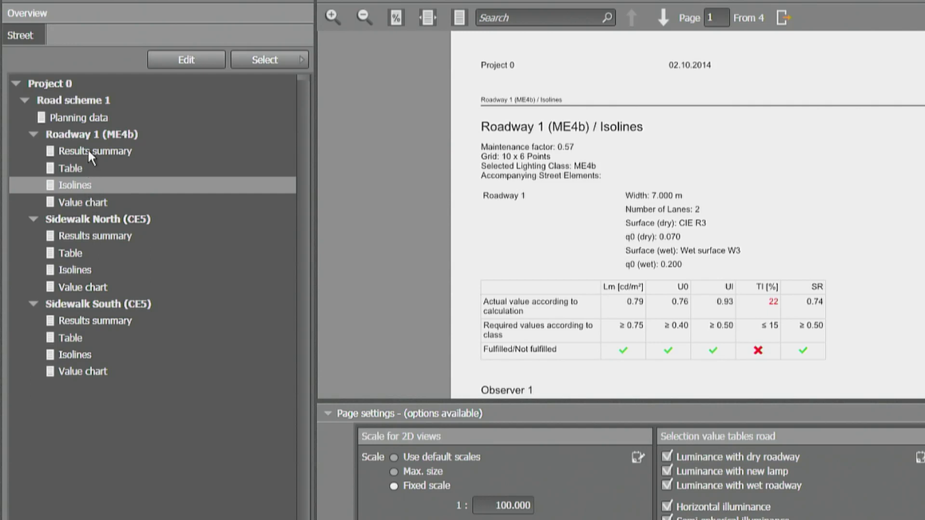
pyautogui.click(86, 236)
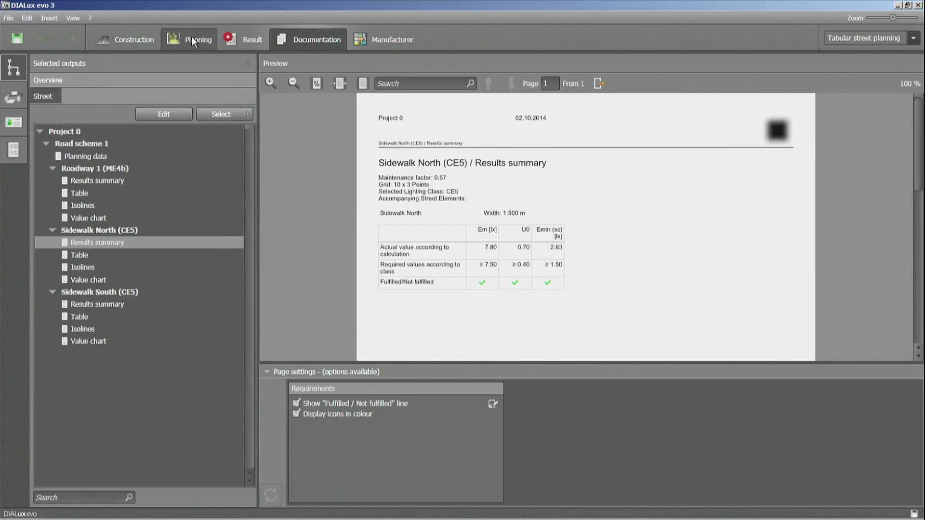
# - Return to Planning and view the offset-pole street from the side in the 3D preview
pyautogui.click(192, 38)
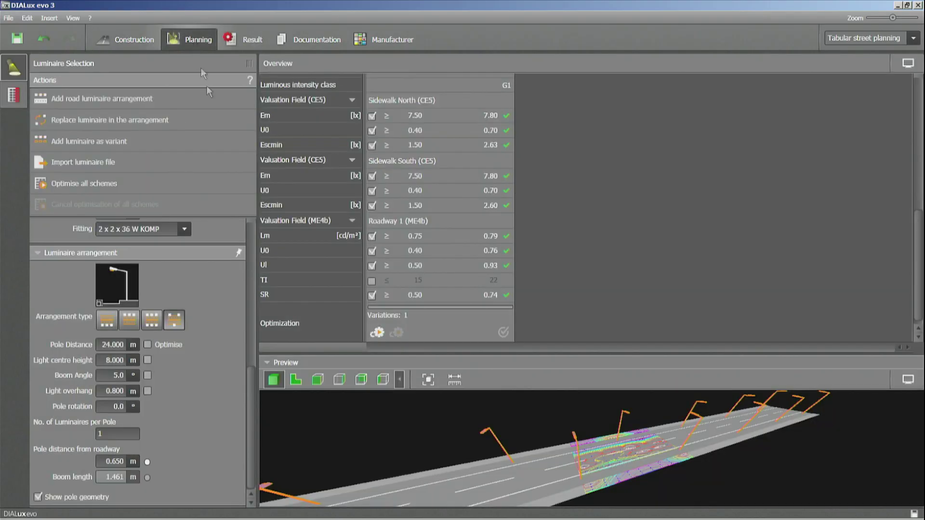
pyautogui.moveTo(427, 450); pyautogui.dragTo(477, 443)
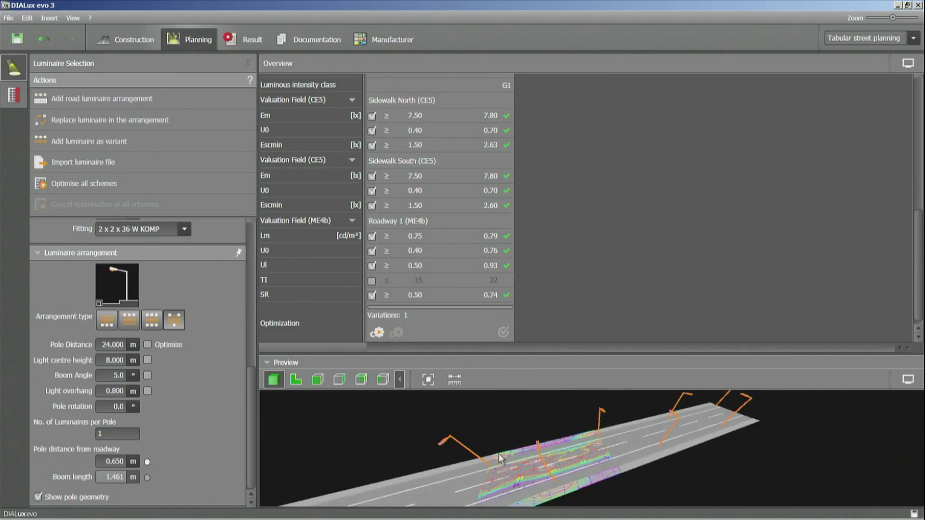
pyautogui.moveTo(500, 454); pyautogui.dragTo(504, 441)
pyautogui.scroll(1, 505, 441)
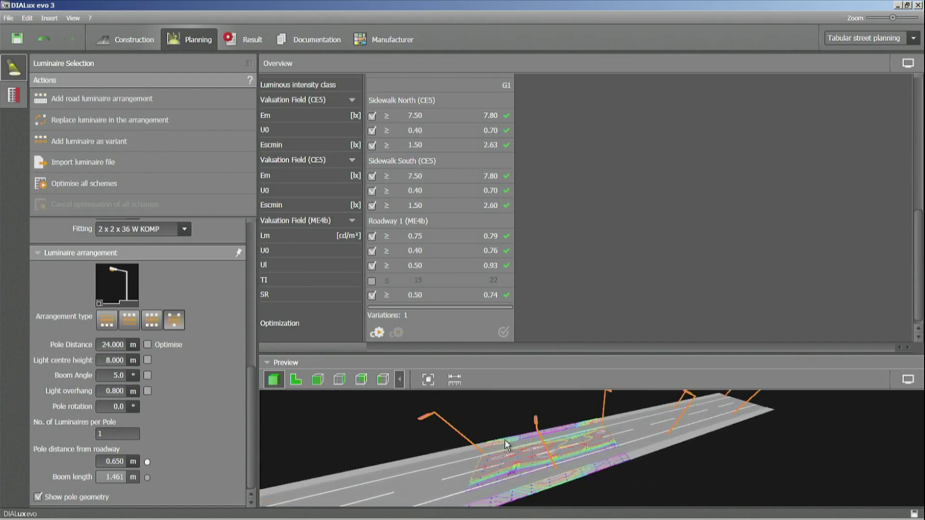